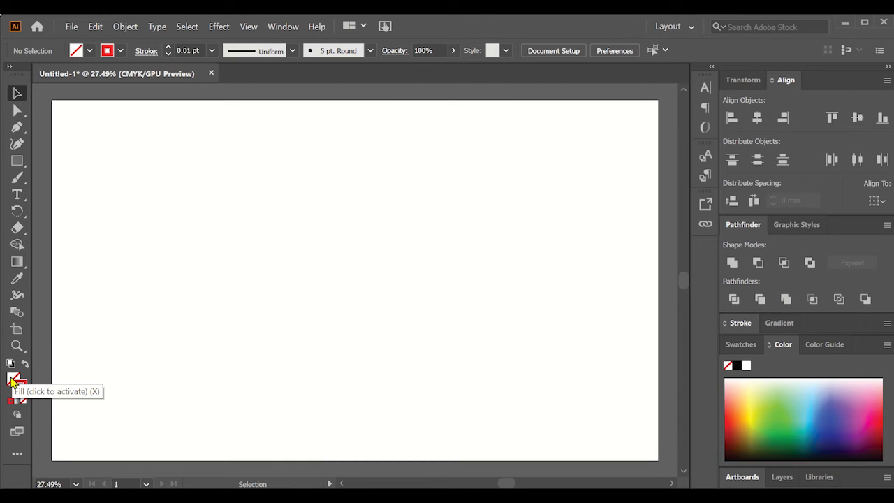
Step: Draw four separate rectangles across the upper part of the artboard with no fill and a 0.01 pt red stroke
click(21, 386)
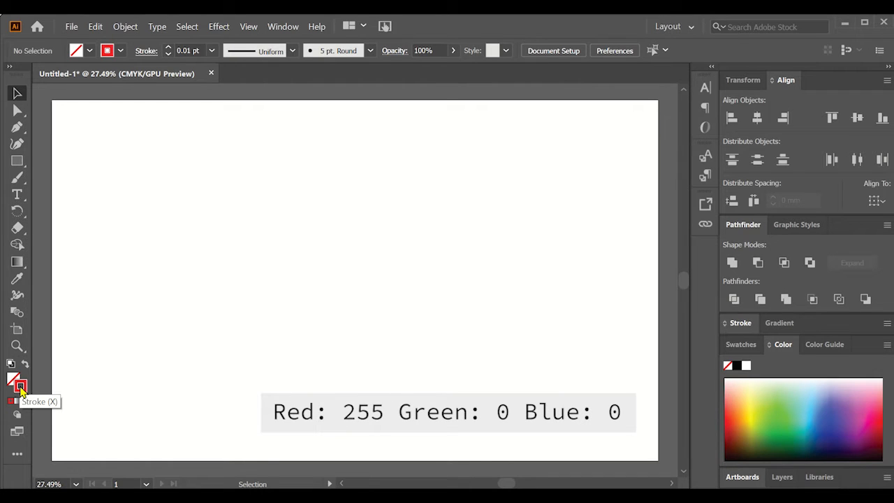
click(16, 161)
mouse_move(105, 135)
mouse_down()
mouse_move(155, 176)
mouse_move(241, 188)
mouse_move(242, 201)
mouse_up()
drag(286, 131, 323, 191)
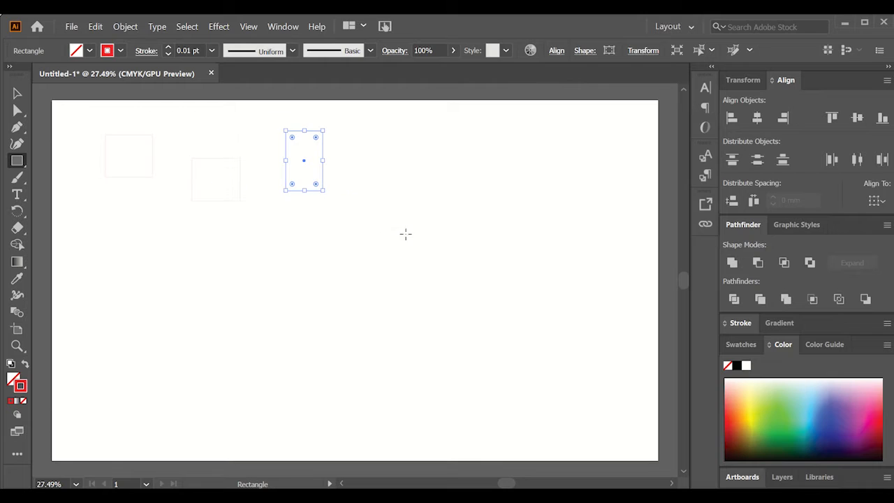
drag(398, 170, 480, 215)
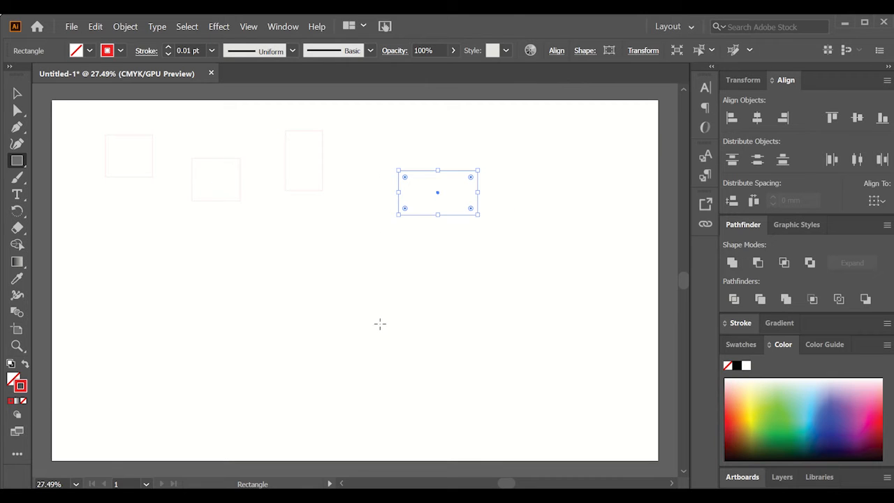
click(17, 93)
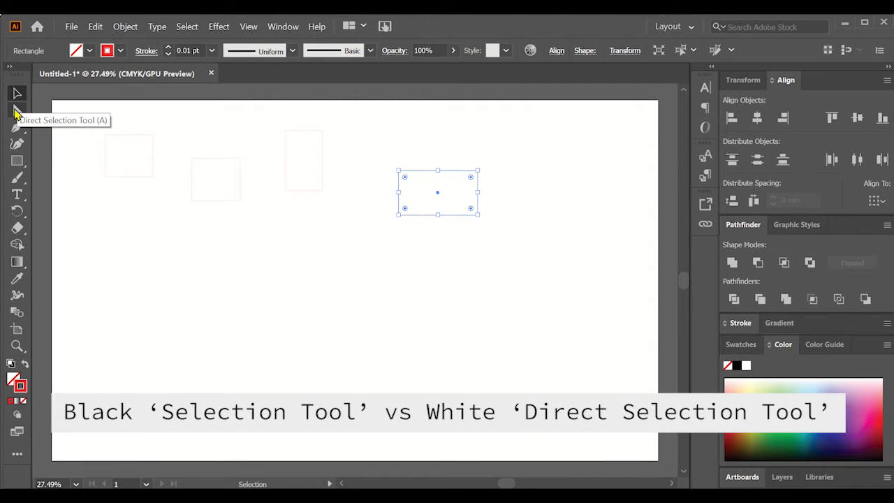
click(382, 293)
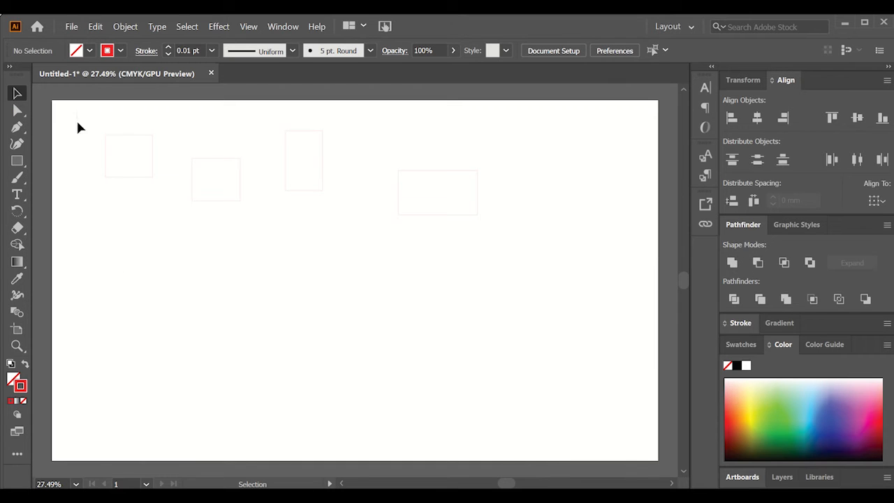
Step: Move the leftmost rectangle straight down to about the middle of the artboard's height
click(17, 95)
click(105, 163)
drag(127, 160, 147, 274)
click(280, 309)
Step: Move the second rectangle from the left down beside the first one and enlarge it
click(241, 179)
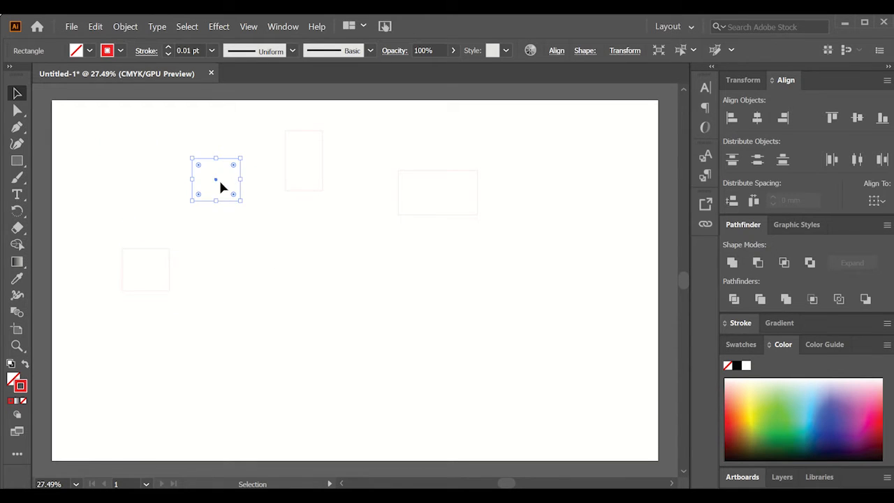
drag(220, 189, 281, 282)
click(397, 329)
click(350, 345)
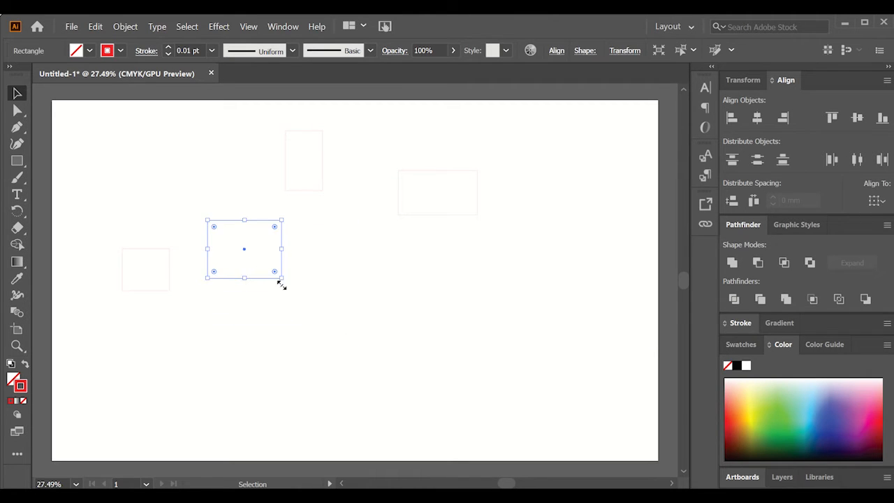
click(301, 244)
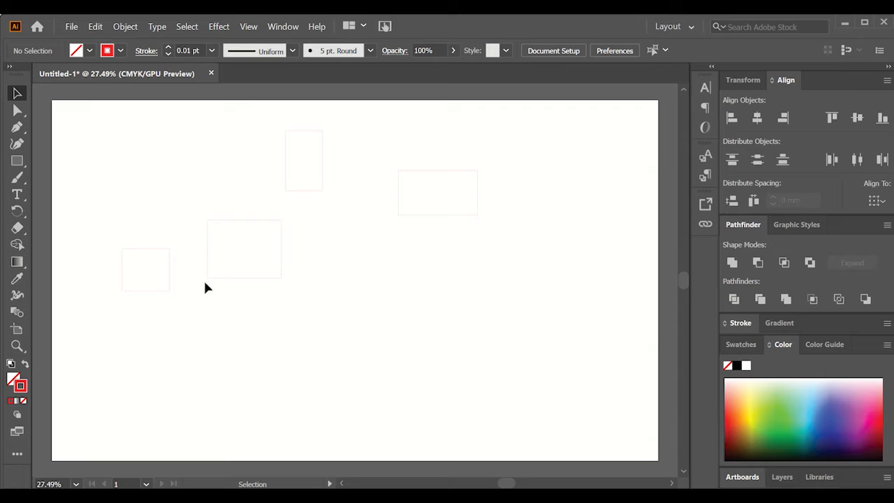
Step: Reshape the tall narrow rectangle with the Direct Selection tool by moving its left edge and both right corners individually
click(17, 110)
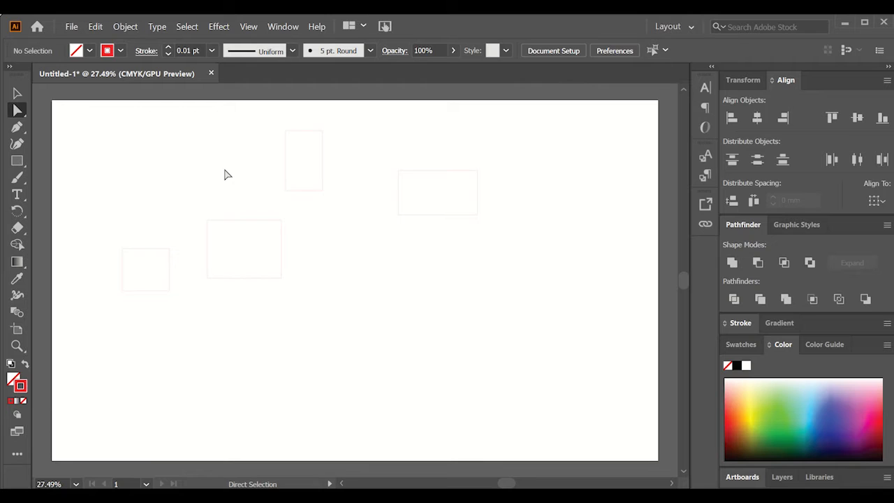
click(286, 162)
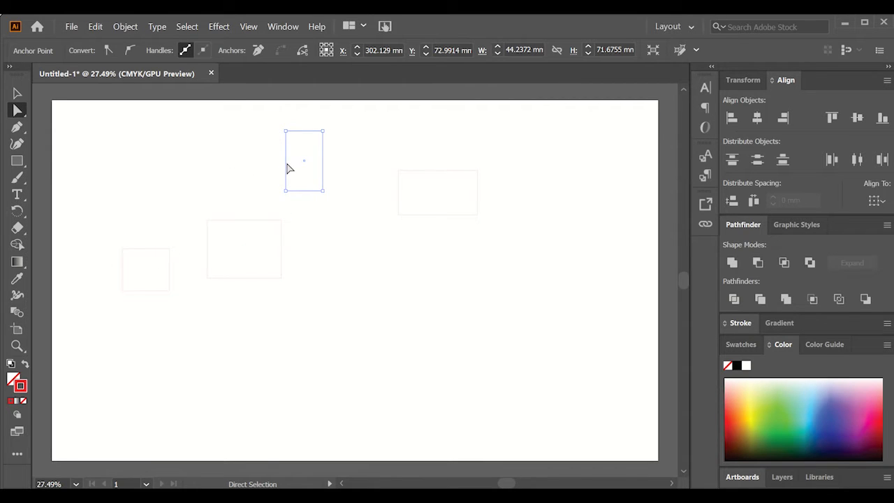
drag(290, 168, 213, 203)
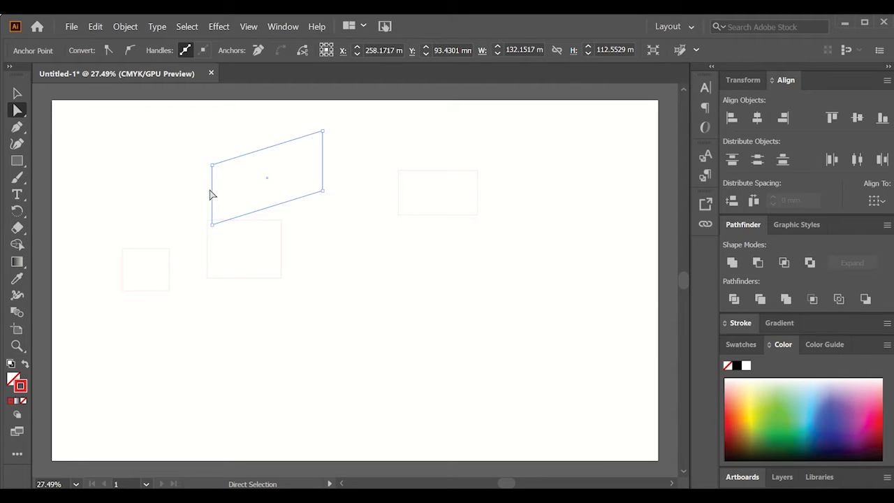
drag(214, 193, 282, 148)
drag(323, 189, 410, 304)
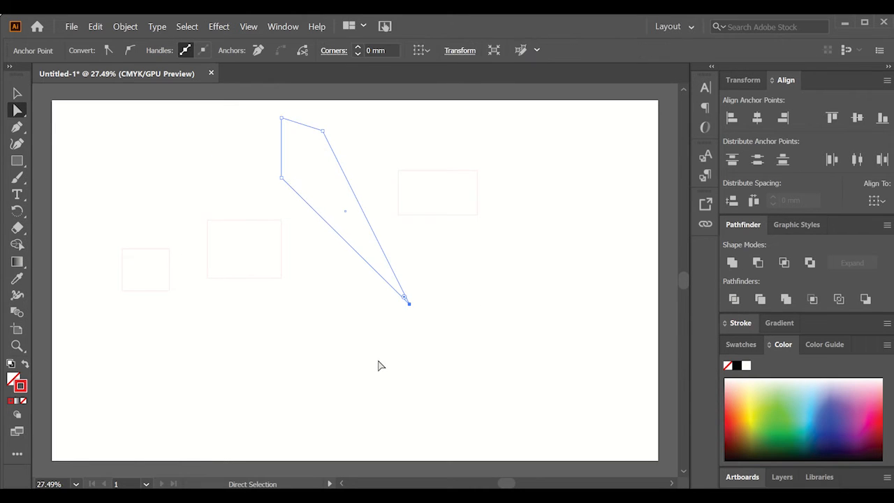
drag(324, 131, 388, 125)
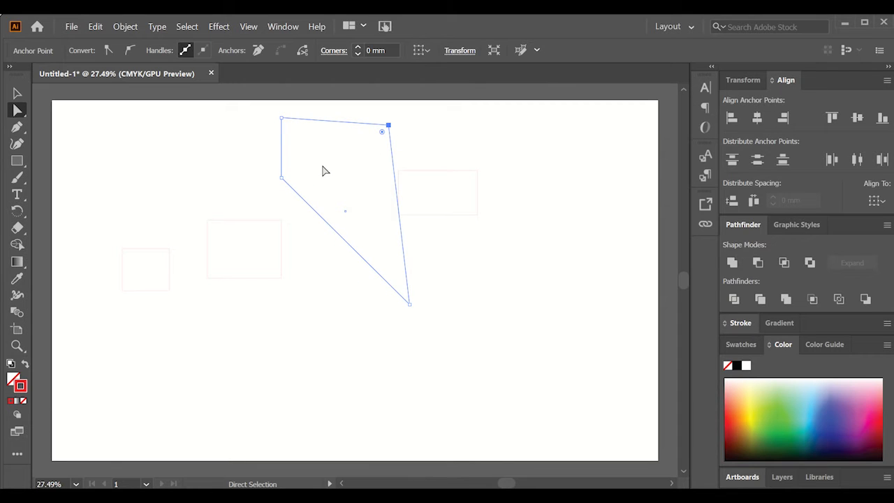
Step: Delete the reshaped four-sided figure and the small leftmost rectangle
key(Delete)
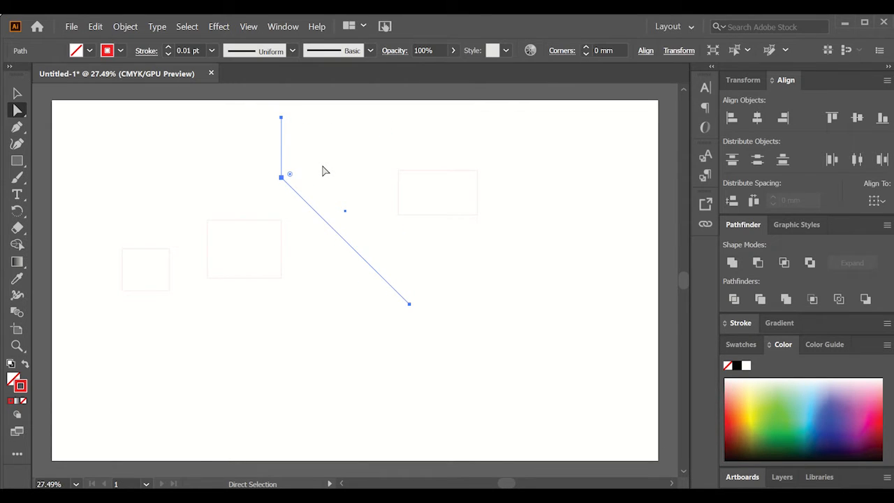
key(Delete)
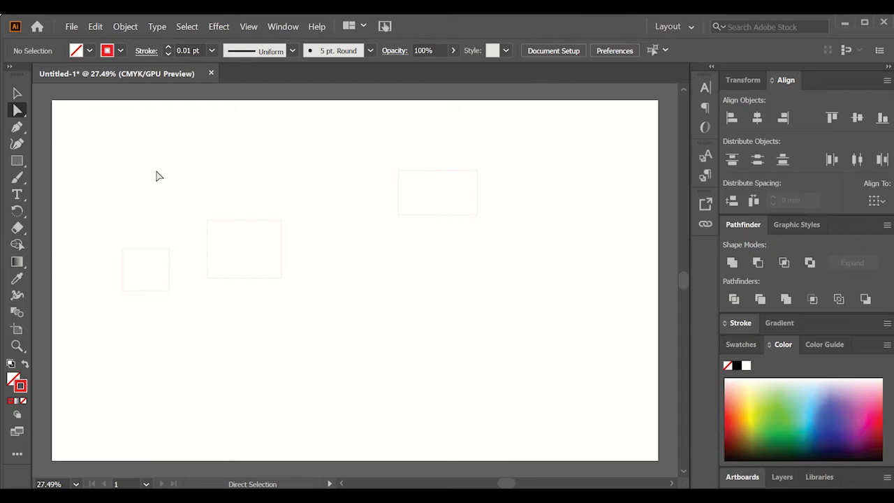
click(16, 94)
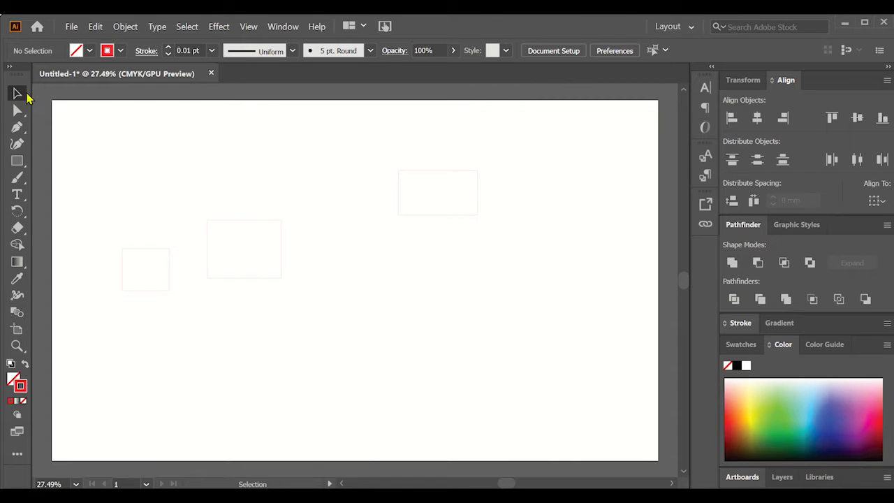
click(171, 269)
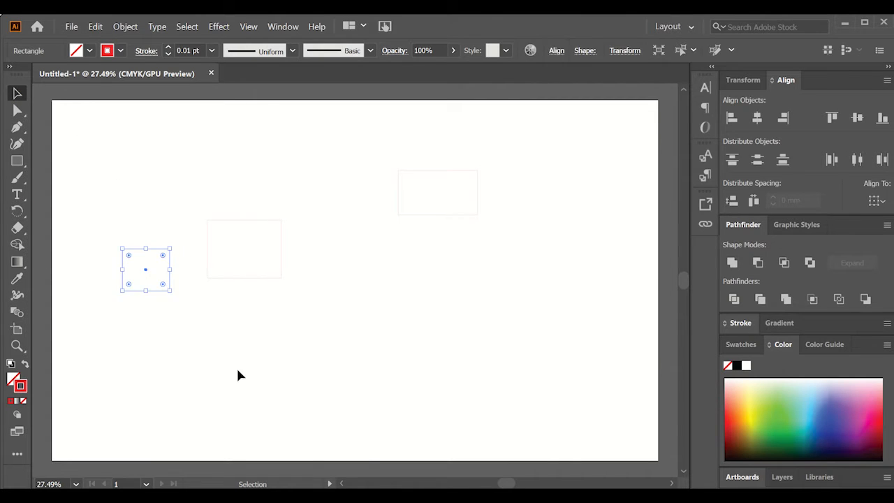
key(Delete)
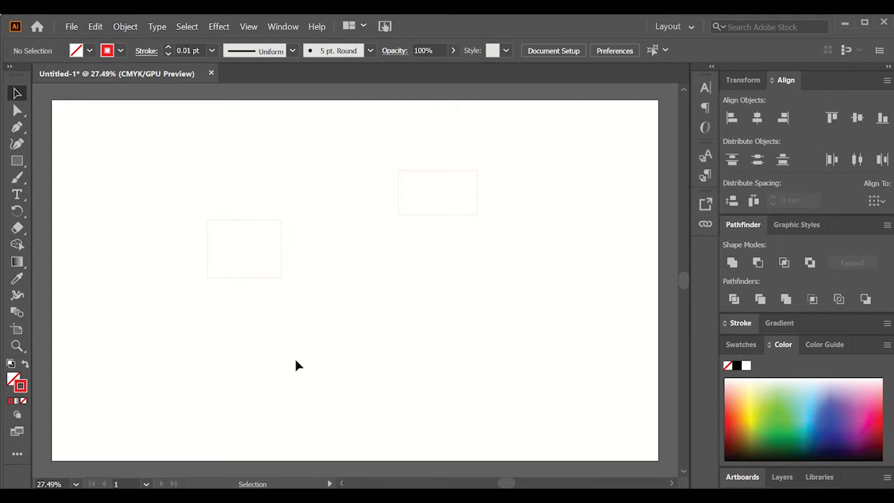
Step: Remove only the left edge of the wide rectangle with the Direct Selection tool, undoing and repeating the deletion
click(18, 111)
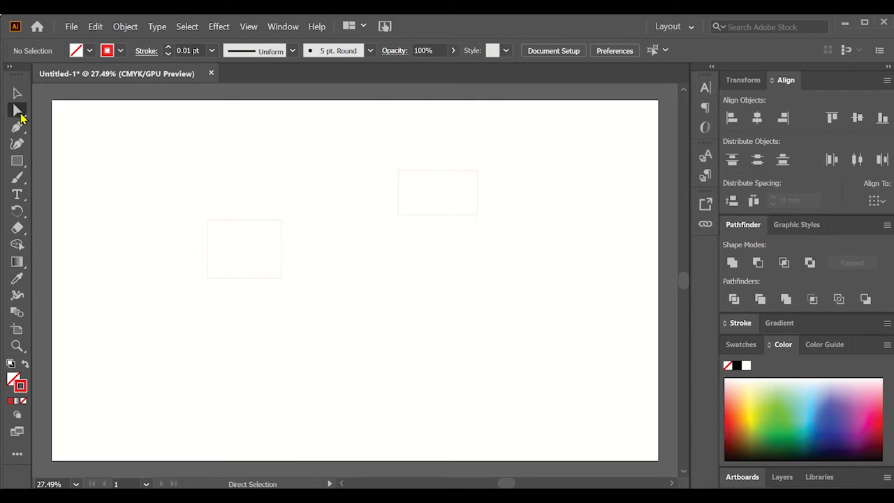
click(398, 189)
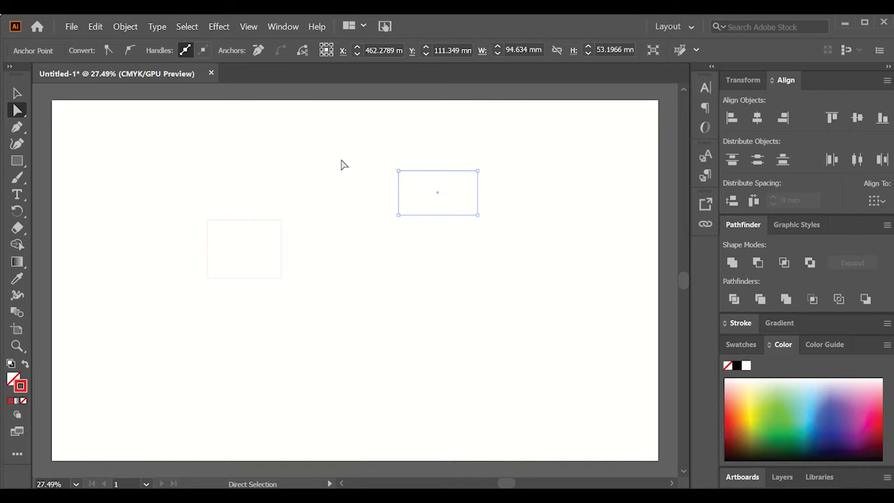
key(Delete)
key(ctrl+z)
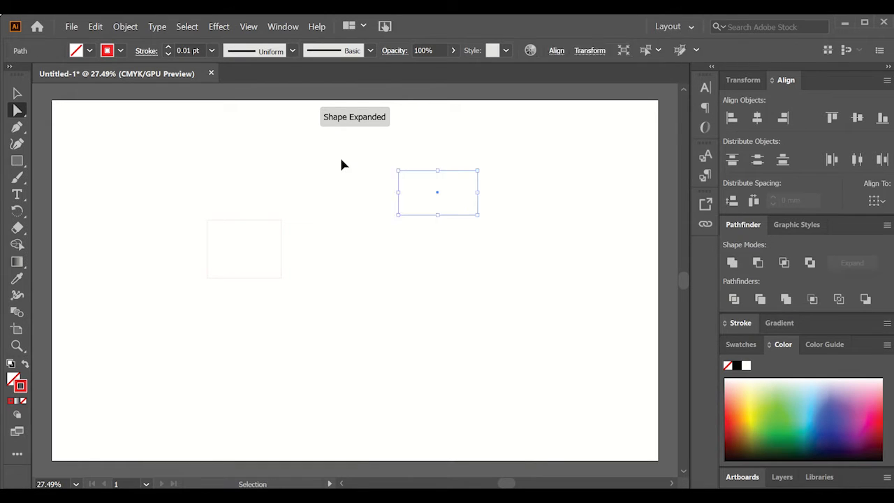
click(355, 216)
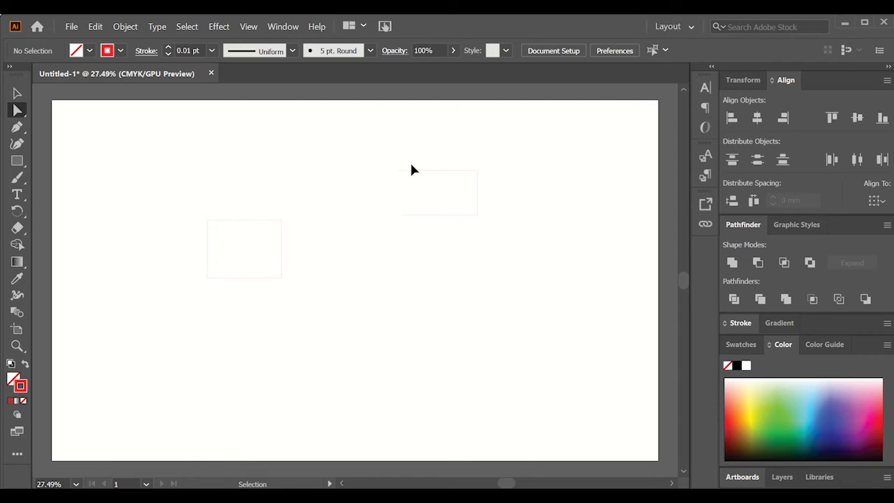
click(412, 171)
click(363, 182)
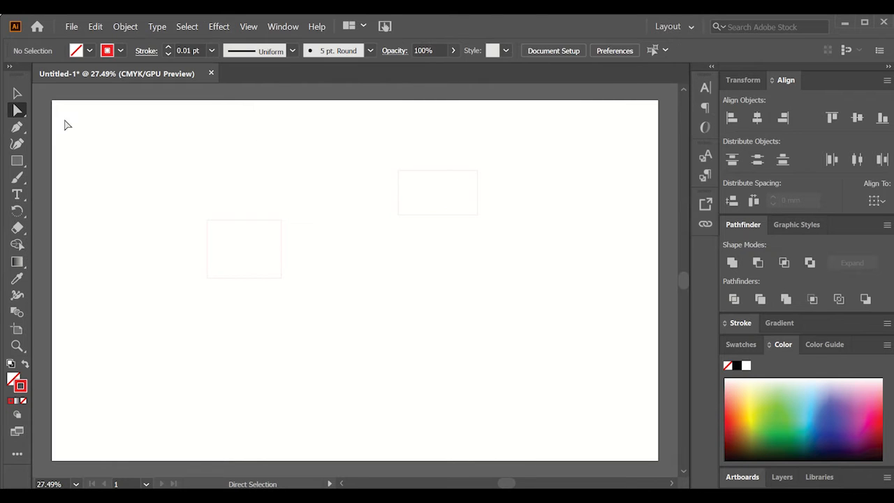
click(398, 192)
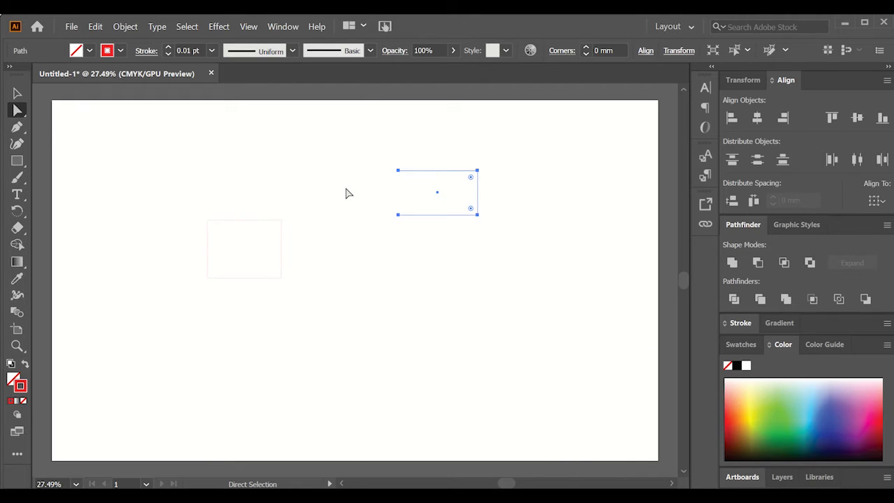
Step: Select the remaining three-sided open path as a whole with the Selection tool and delete it
click(17, 93)
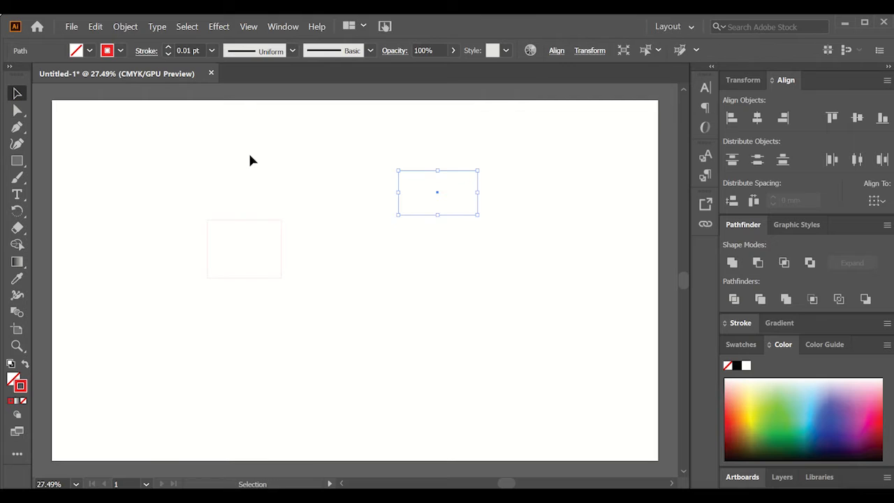
click(344, 204)
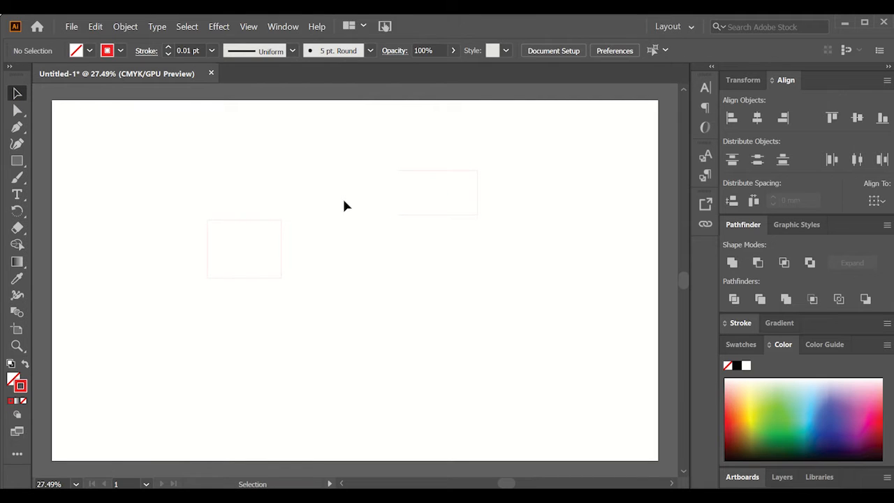
drag(359, 156, 564, 350)
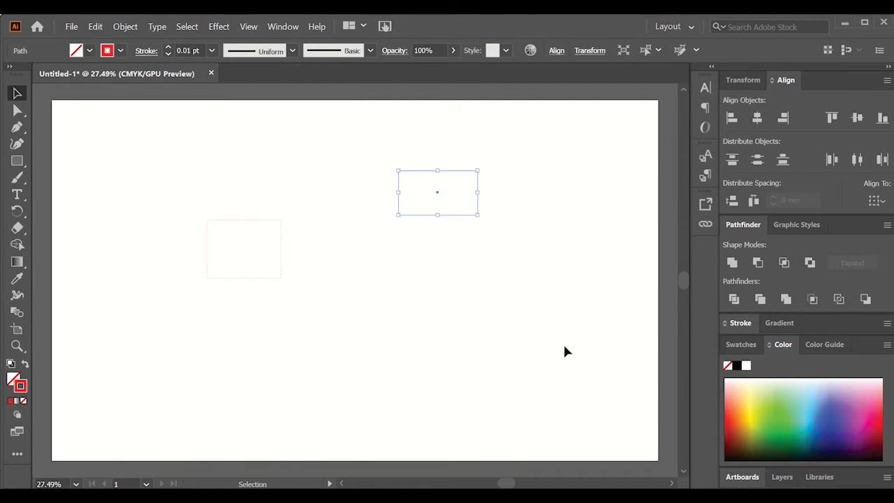
click(504, 338)
Step: Draw two more rectangles to the right of the remaining one, a small one and a larger one
click(17, 160)
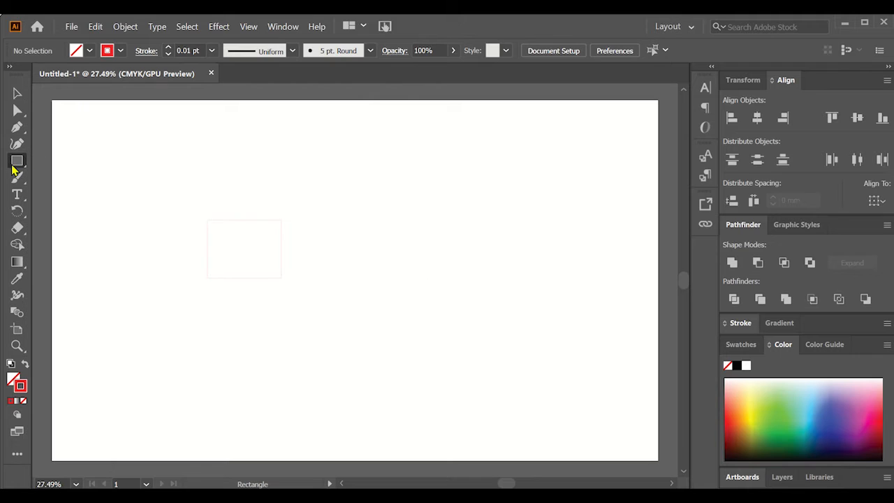
drag(315, 231, 358, 267)
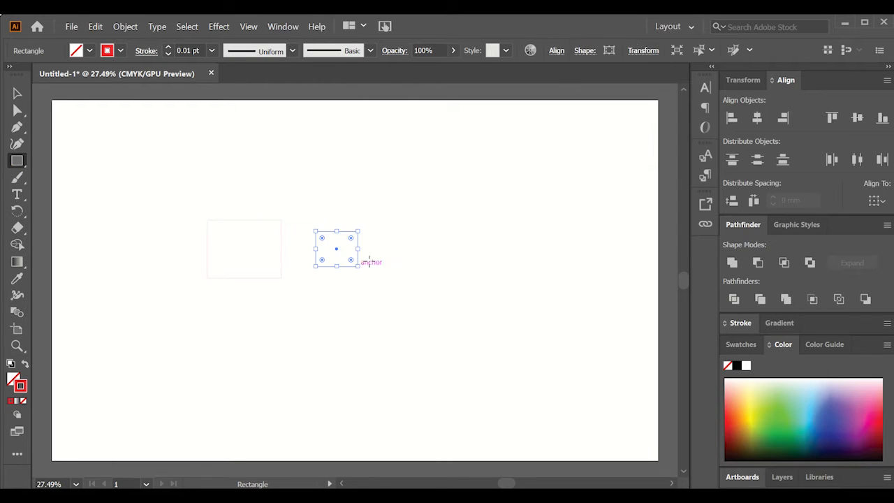
drag(407, 238, 476, 294)
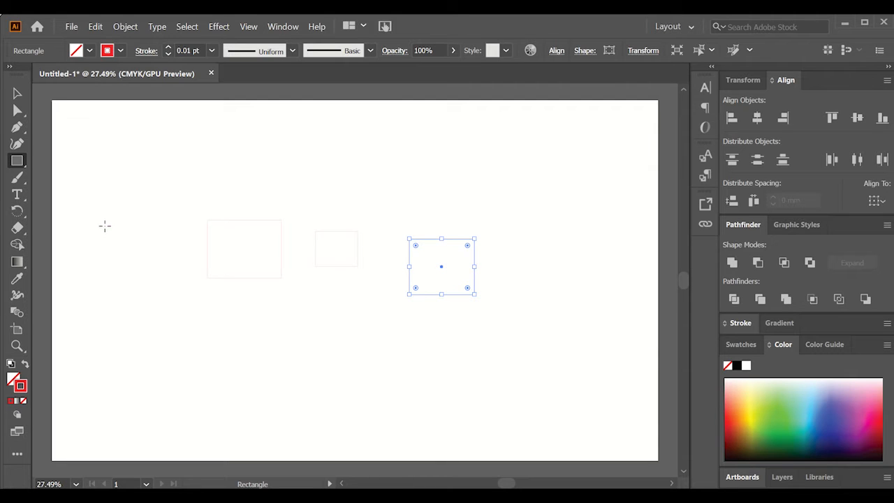
Step: Create a rectangle exactly 200 mm wide and 50 mm high near the artboard's upper-left corner
click(112, 139)
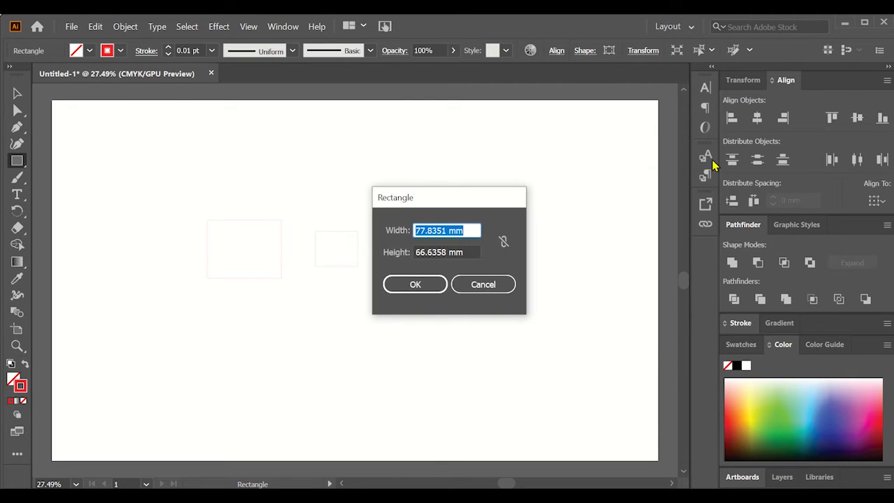
text(200)
key(Tab)
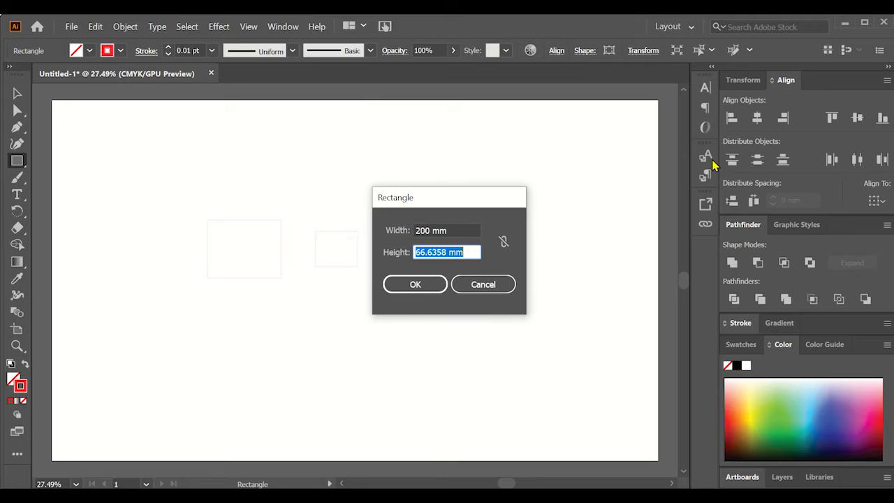
text(50)
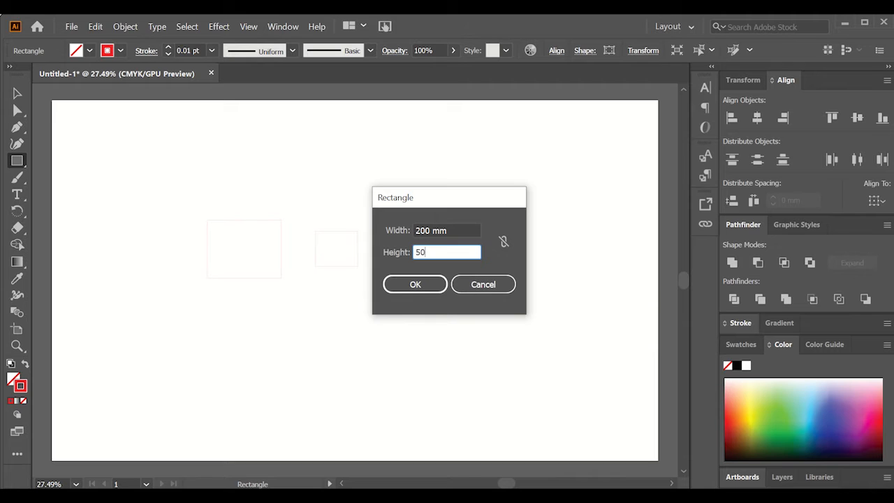
key(Return)
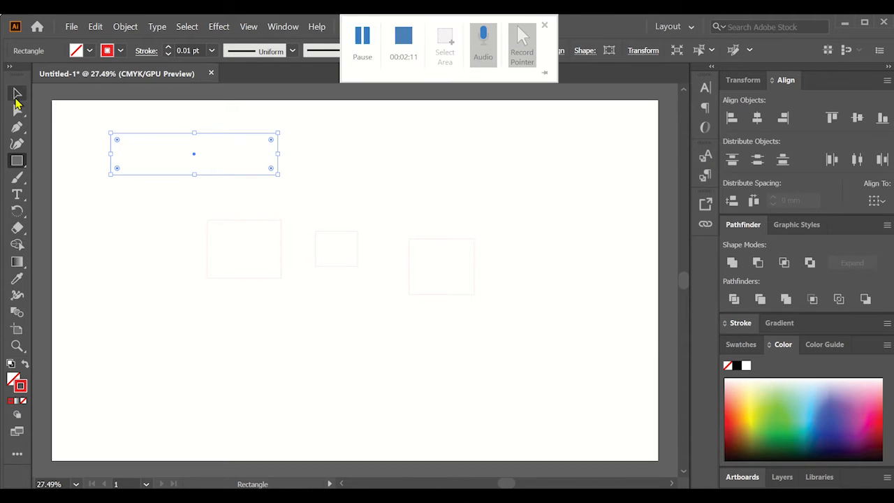
Step: Move the 200 mm wide rectangle to the right so it sits centrally above the small rectangles
click(15, 97)
drag(222, 133, 342, 148)
click(482, 148)
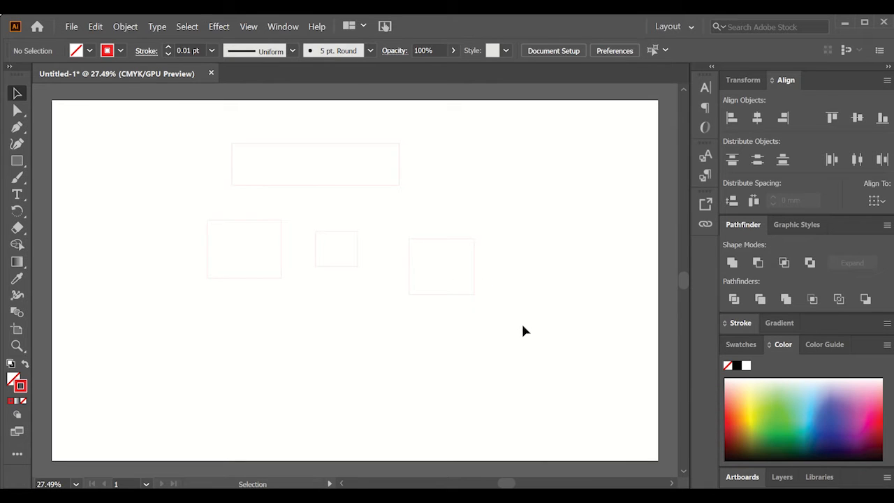
Step: Delete the 200 mm wide rectangle above the three smaller ones
drag(361, 196, 307, 127)
key(Delete)
Step: Select the three remaining rectangles and align them by their left edges, followed by their right edges
click(787, 80)
drag(505, 320, 276, 269)
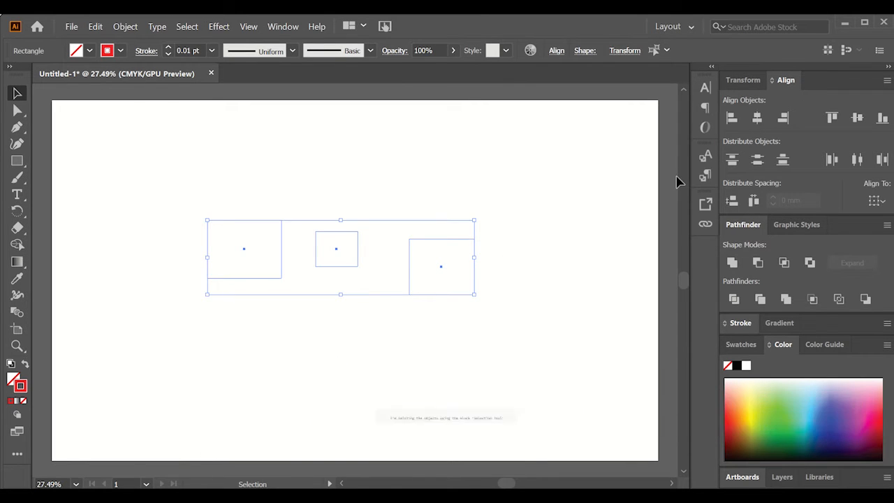
click(731, 119)
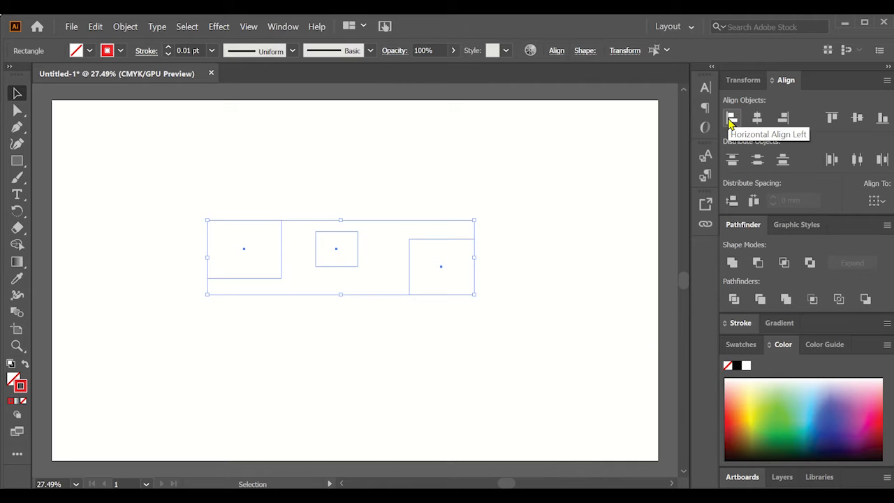
click(732, 119)
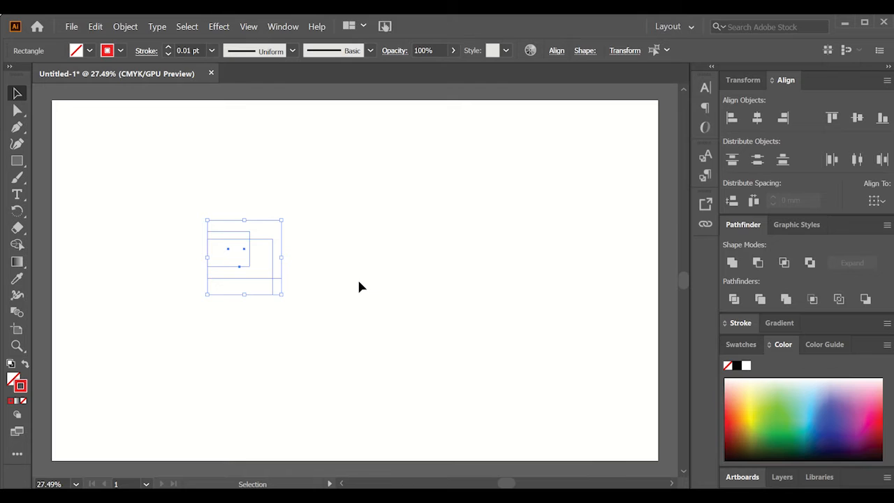
click(783, 120)
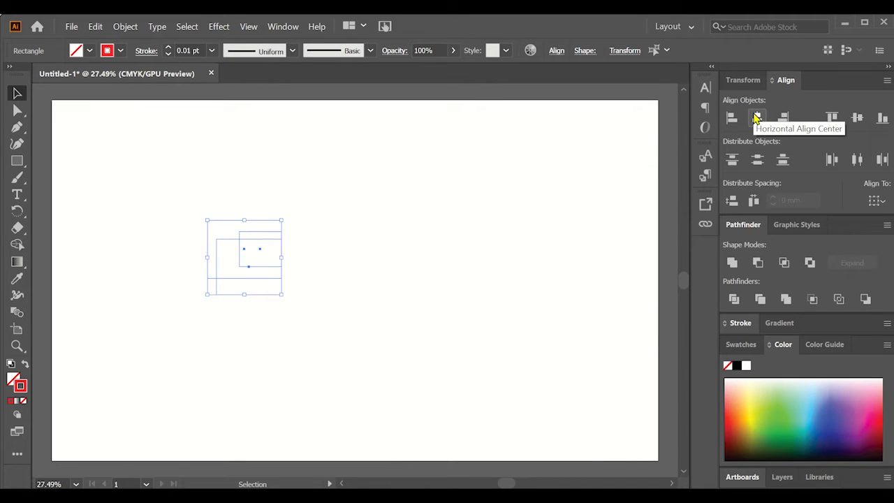
Step: Align the three rectangles on their horizontal centres and spread them apart into a vertical column with the small one in the middle
click(757, 117)
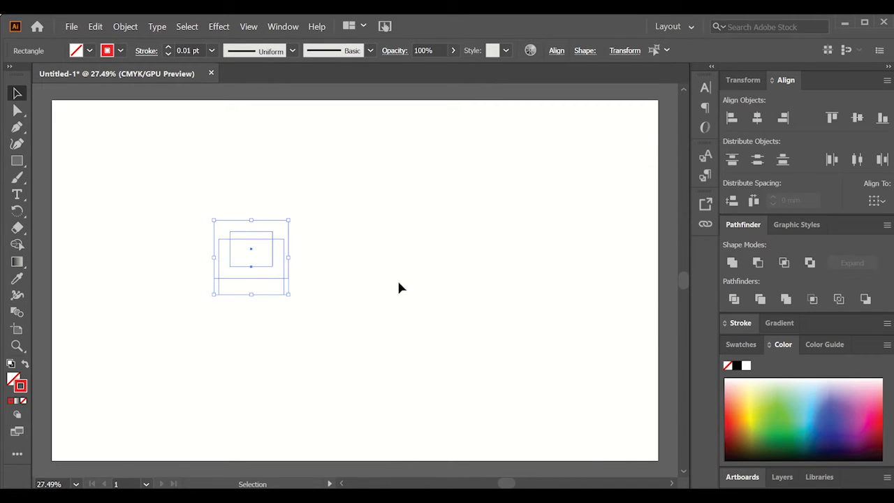
drag(268, 229, 267, 141)
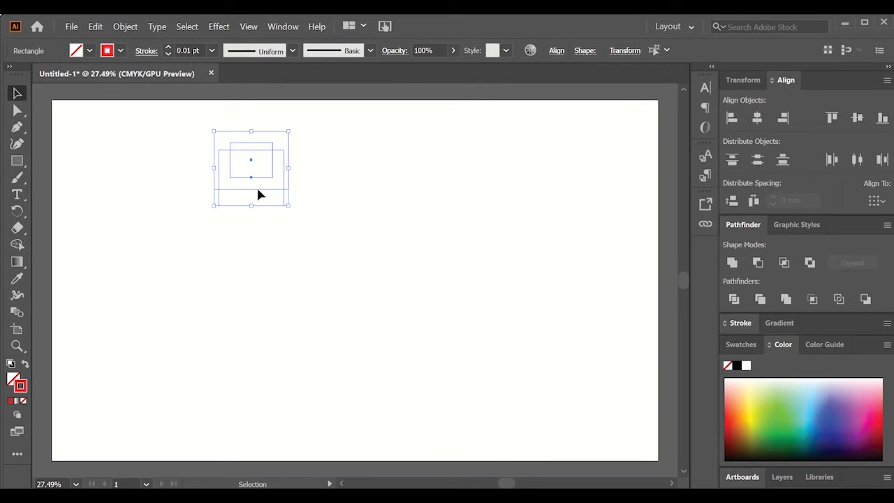
click(251, 174)
drag(256, 207, 245, 337)
drag(260, 184, 266, 253)
click(328, 343)
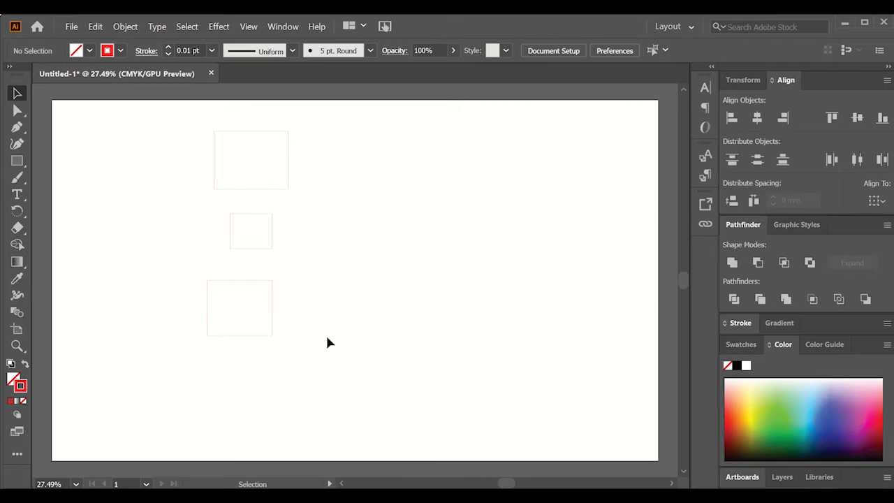
drag(274, 316, 284, 301)
Step: Select all three stacked rectangles and realign them on their horizontal centres
scroll(361, 392, up, 2)
drag(361, 392, 188, 218)
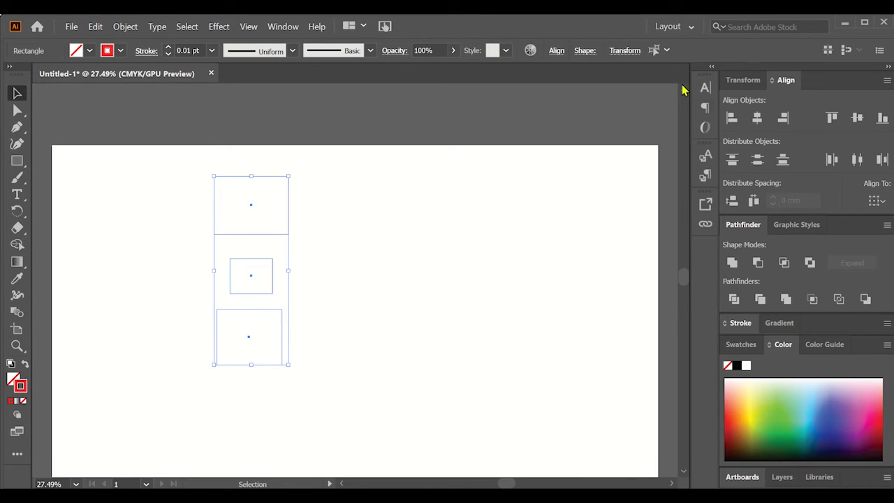
click(757, 119)
click(368, 438)
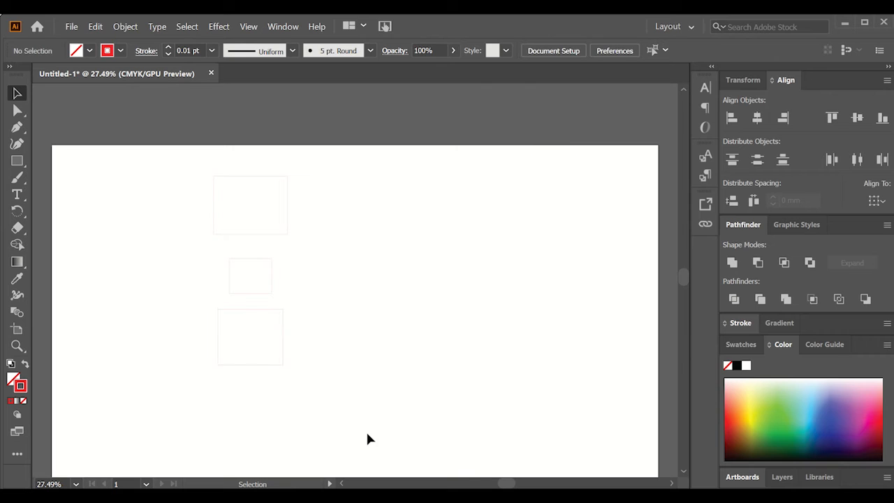
Step: Rearrange the column into a loose horizontal row, moving the lower rectangle beside the upper one and the small one to the far right
drag(265, 231, 265, 244)
click(388, 412)
drag(291, 359, 182, 269)
click(263, 305)
drag(254, 319, 375, 202)
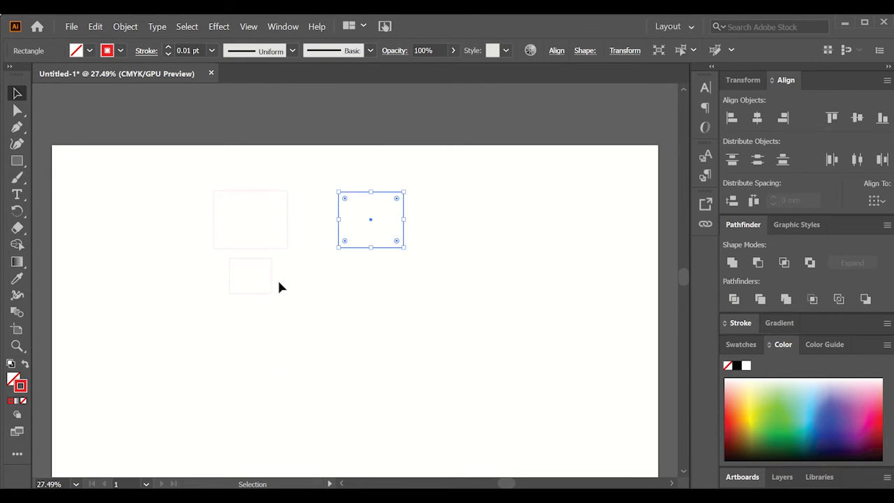
click(271, 285)
drag(271, 285, 489, 226)
click(545, 294)
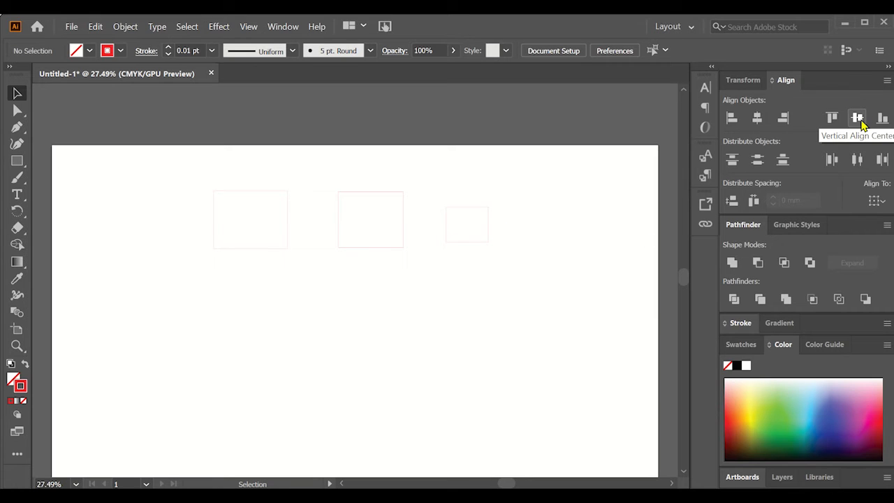
Step: Align the three rectangles in the row on their vertical centres
drag(569, 258, 18, 177)
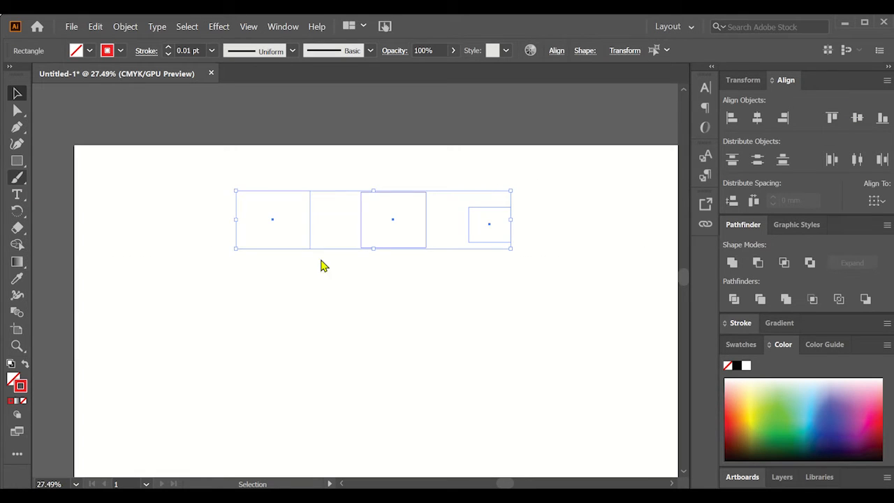
click(864, 118)
click(426, 418)
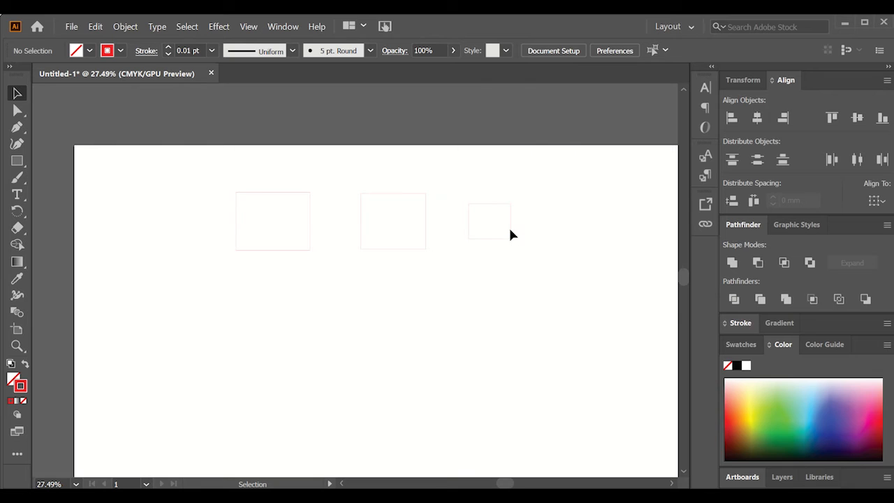
Step: Align the three rectangles in the row by their bottom edges
drag(515, 267, 235, 169)
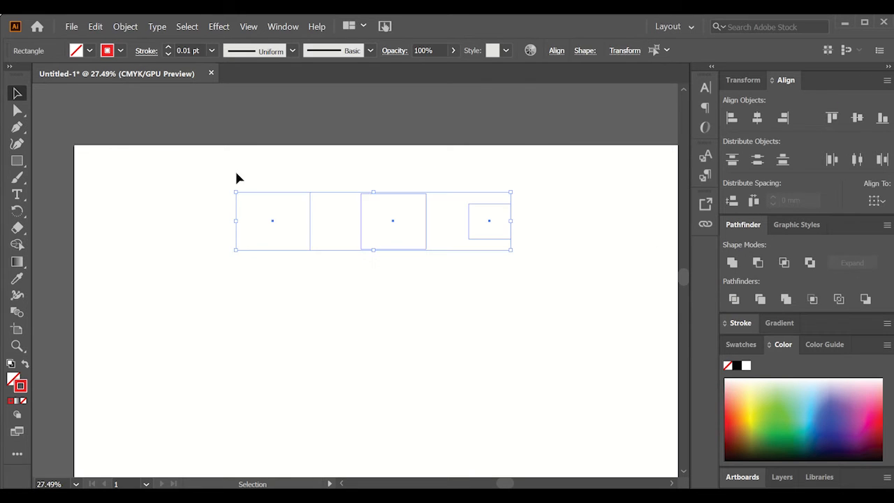
click(882, 119)
click(455, 308)
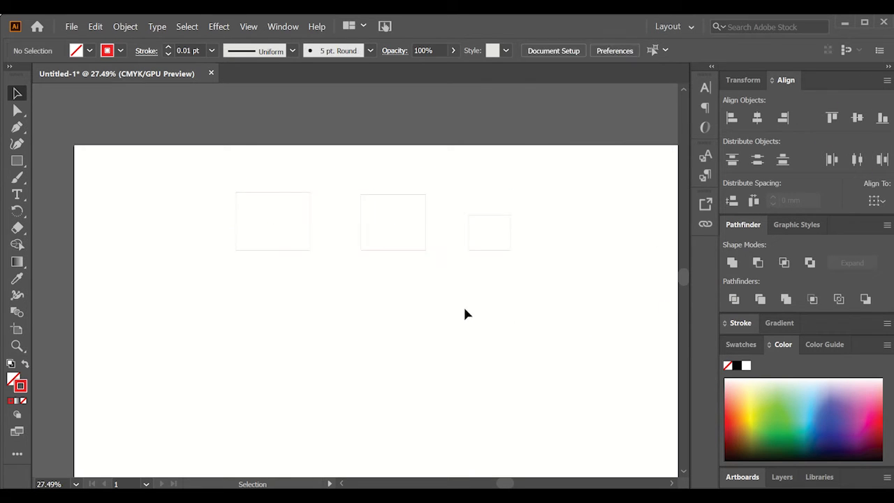
Step: Align the three rectangles in the row by their top edges
drag(551, 266, 151, 184)
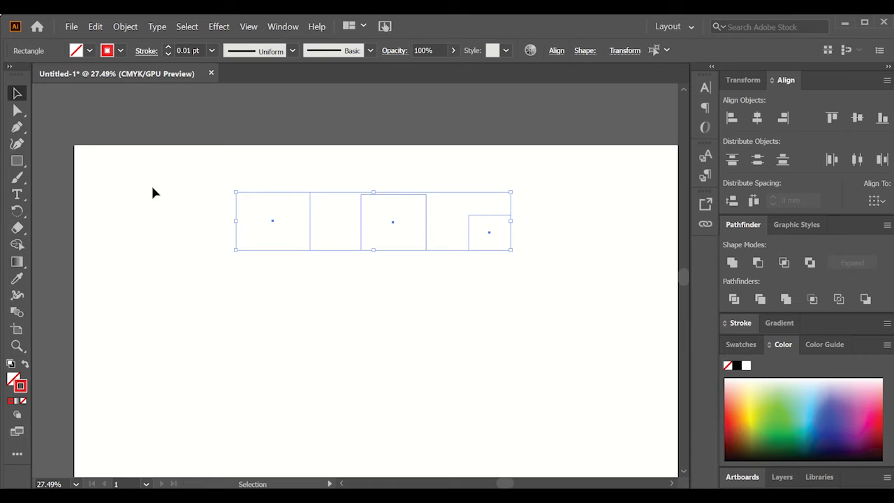
click(832, 117)
click(531, 326)
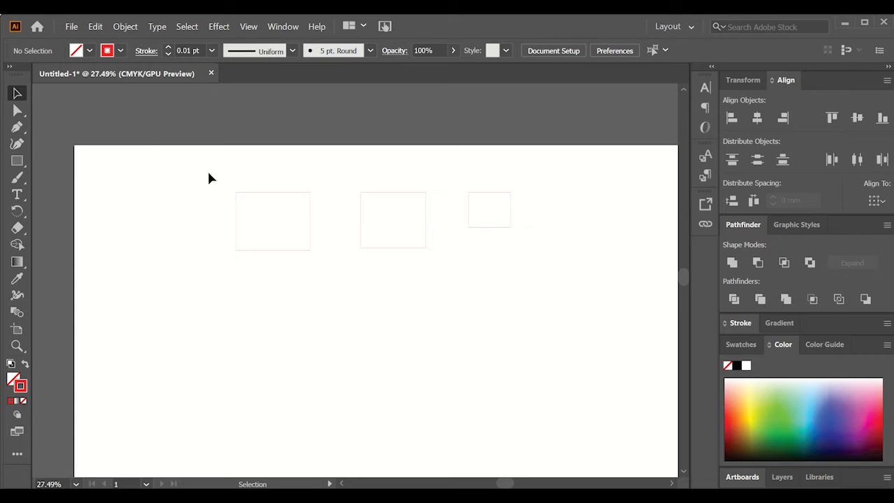
drag(208, 178, 510, 221)
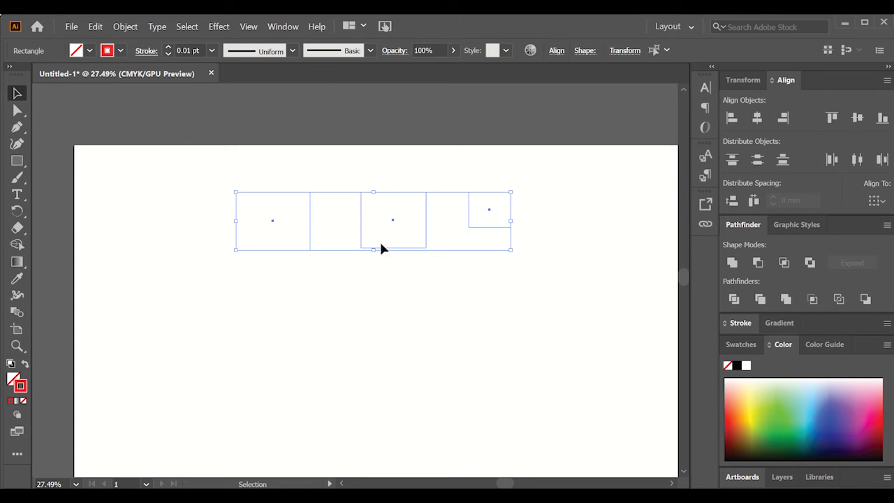
click(369, 282)
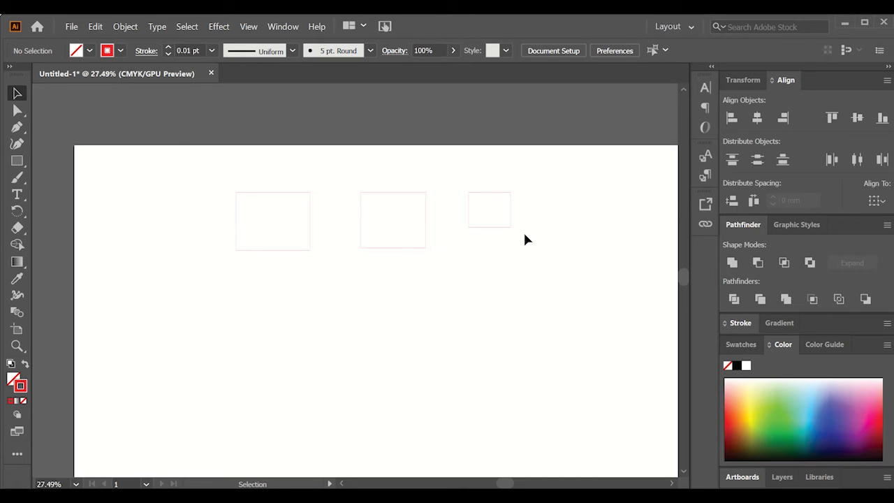
Step: Distribute the three rectangles horizontally with 2 mm spacing, using the middle rectangle as the key object
drag(555, 282, 207, 171)
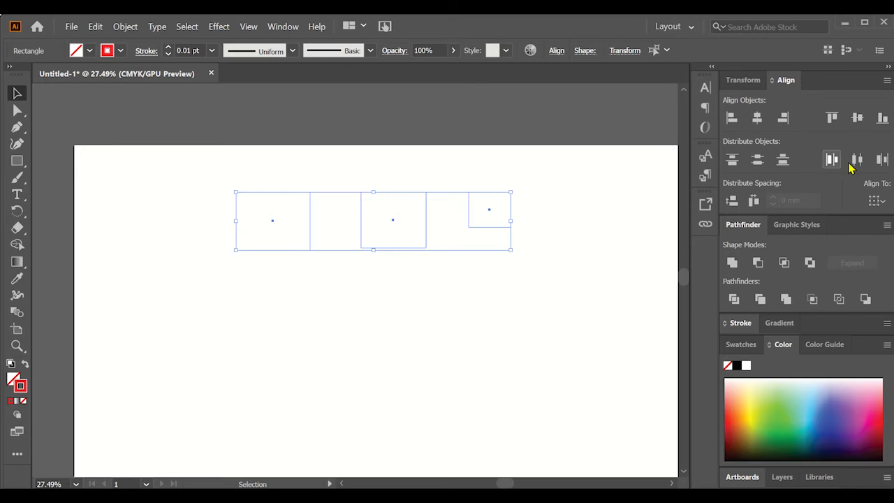
click(875, 202)
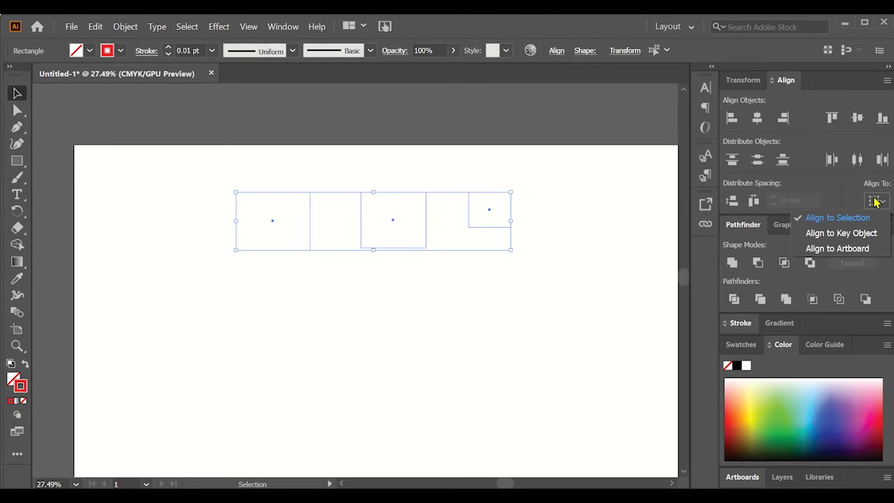
click(859, 239)
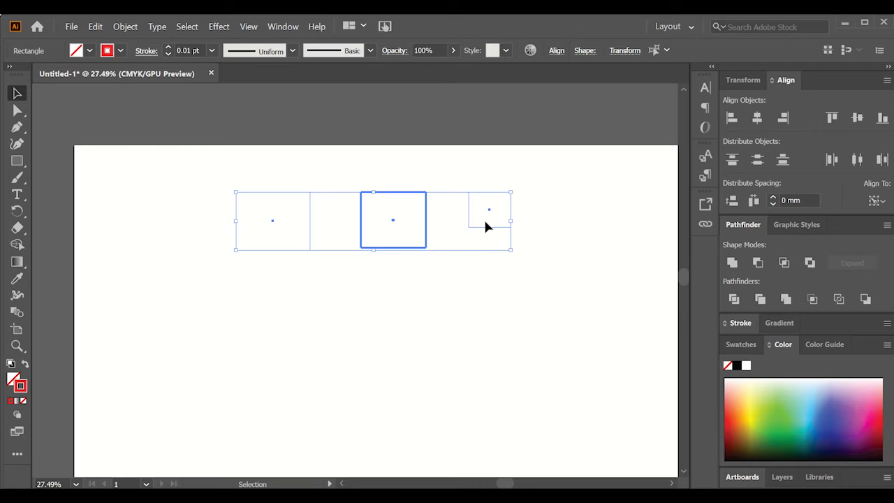
click(809, 200)
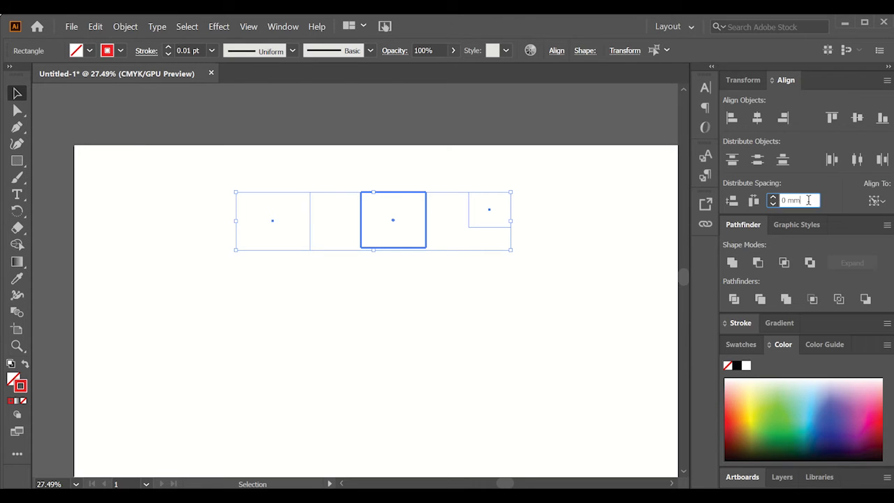
text(2)
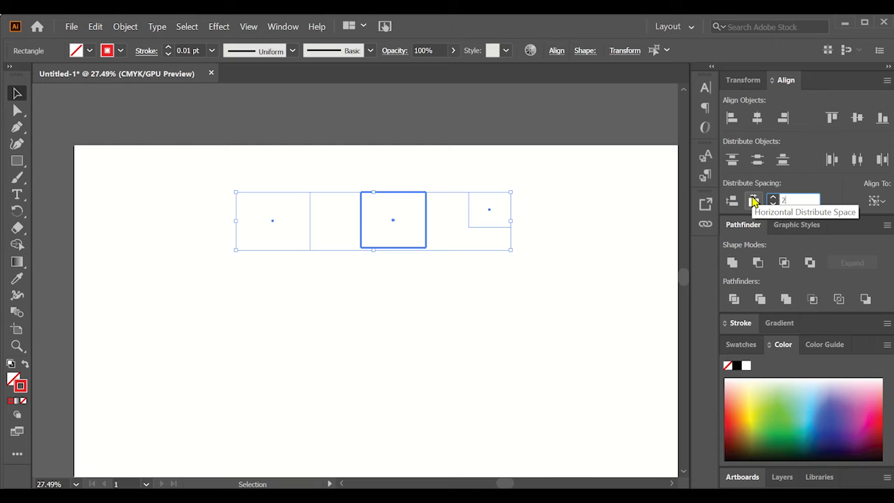
click(753, 201)
click(547, 291)
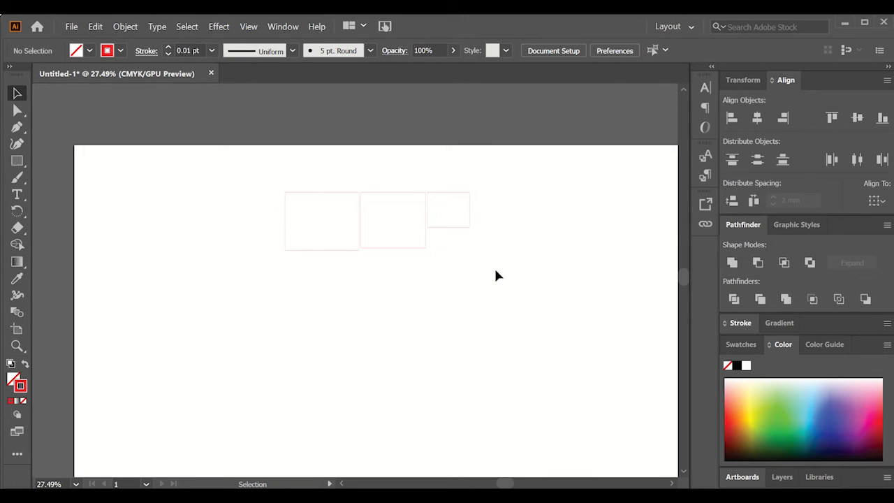
Step: Examine the gaps between the three rectangles at different zoom levels, finishing with the whole artboard in view
scroll(433, 217, left, 2)
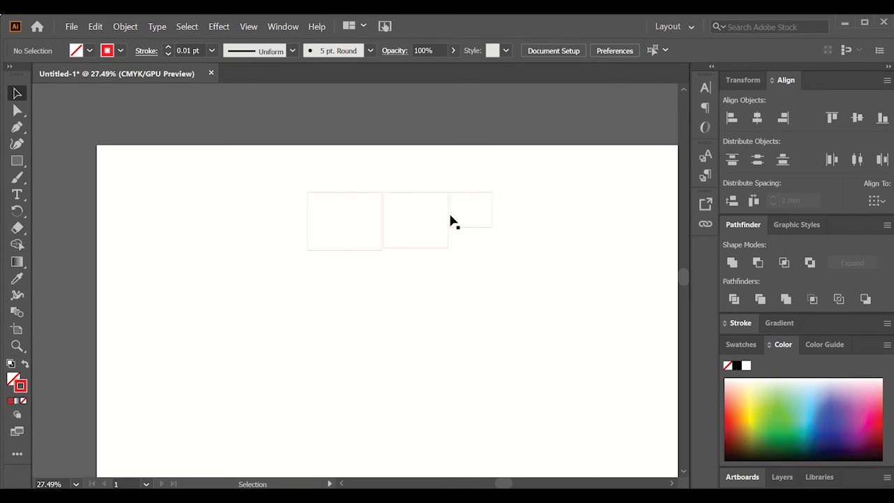
scroll(503, 224, up, 3)
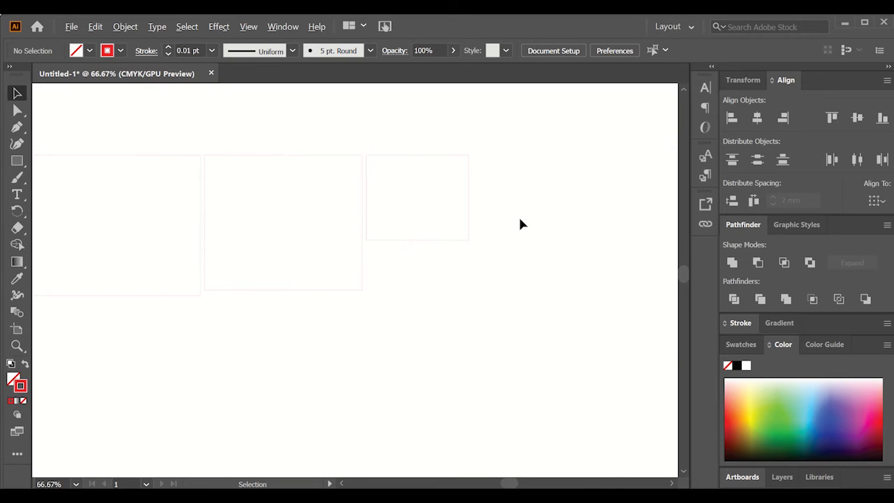
drag(506, 483, 508, 484)
scroll(471, 361, down, 1)
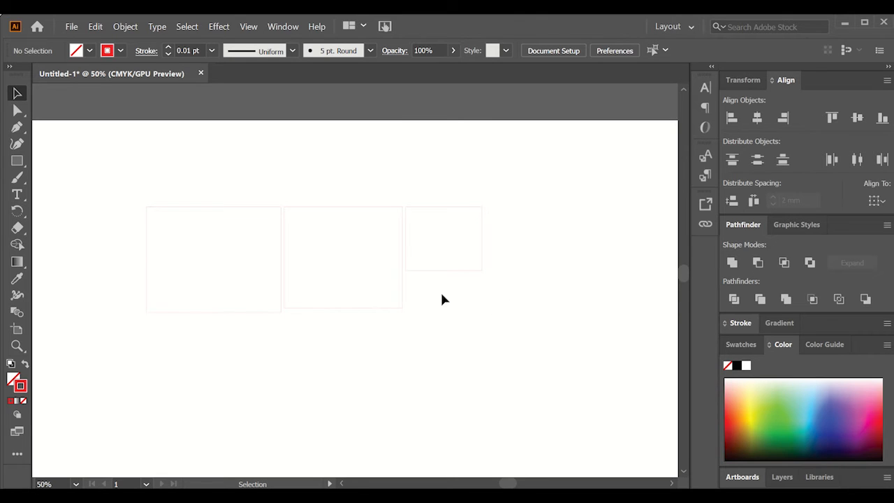
scroll(310, 279, down, 2)
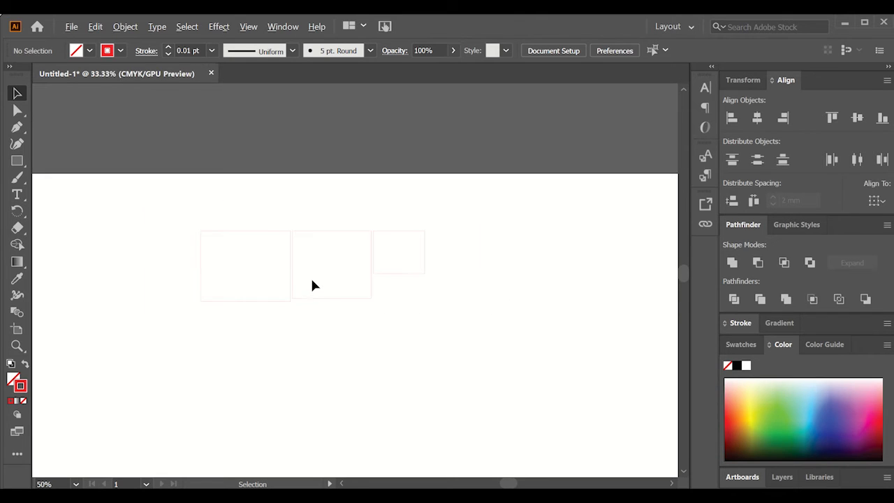
scroll(315, 278, down, 1)
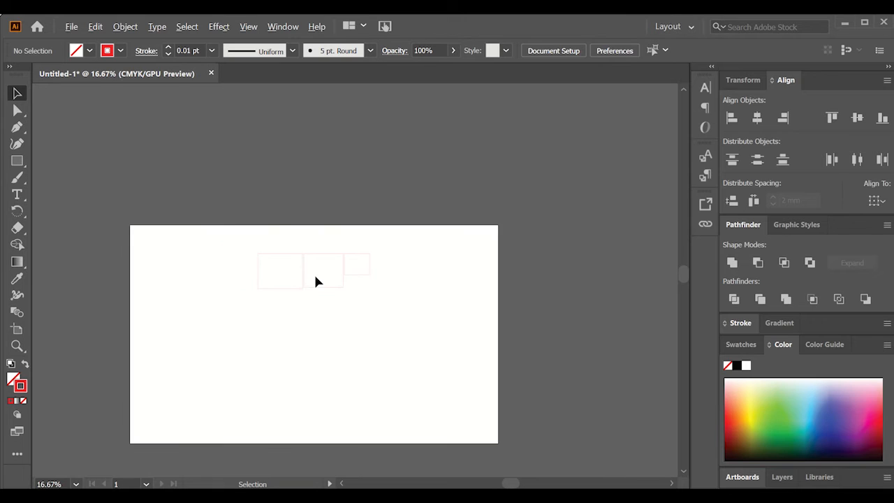
scroll(315, 278, up, 2)
scroll(339, 264, down, 2)
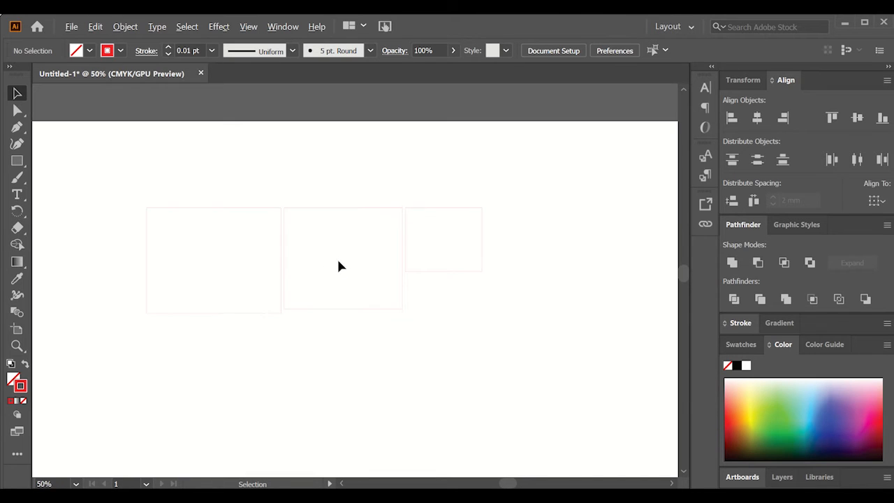
scroll(381, 262, down, 3)
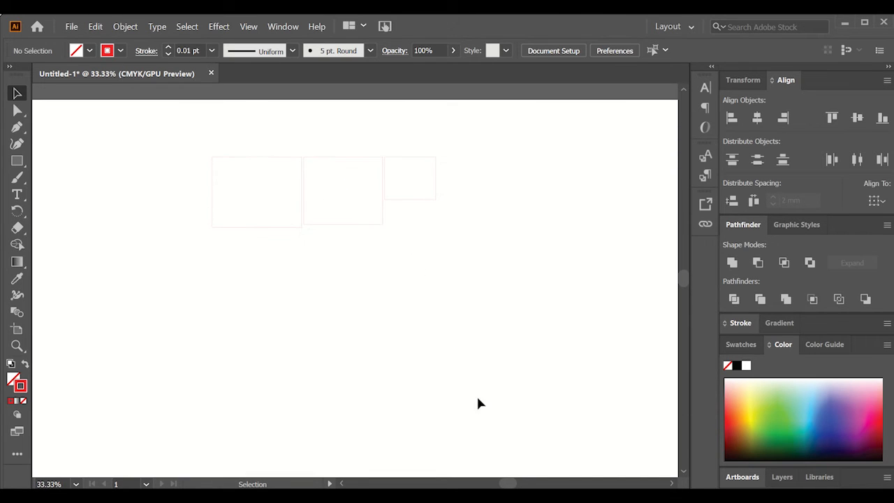
mouse_move(508, 484)
mouse_down()
mouse_move(497, 484)
mouse_move(507, 485)
mouse_up()
scroll(472, 372, down, 1)
scroll(466, 360, down, 2)
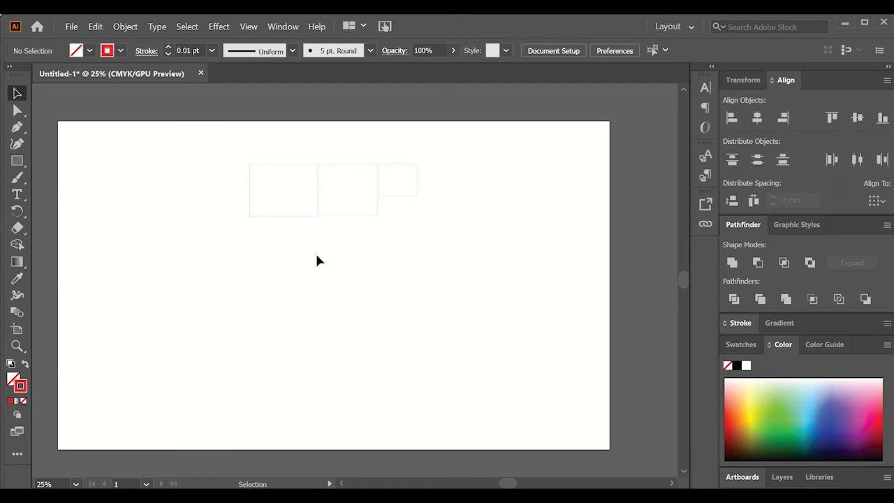
Step: Draw a circle with the Ellipse tool below and slightly left of the row of rectangles
drag(18, 165, 90, 178)
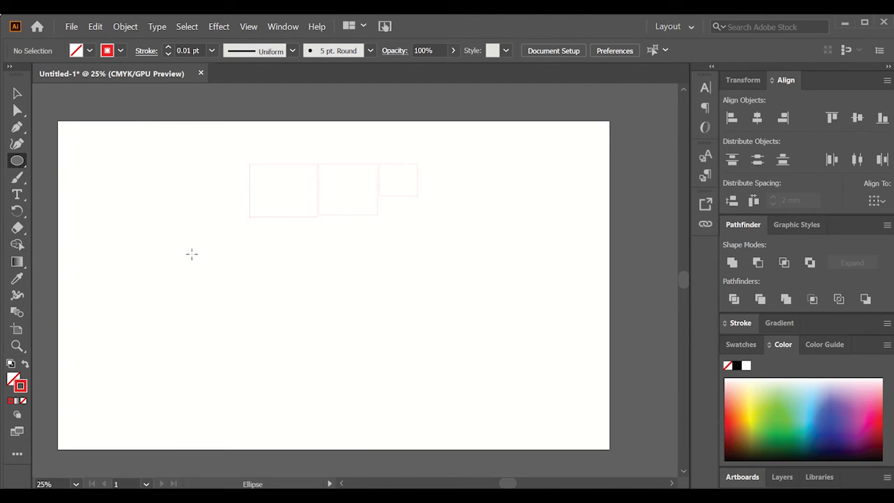
drag(192, 254, 278, 339)
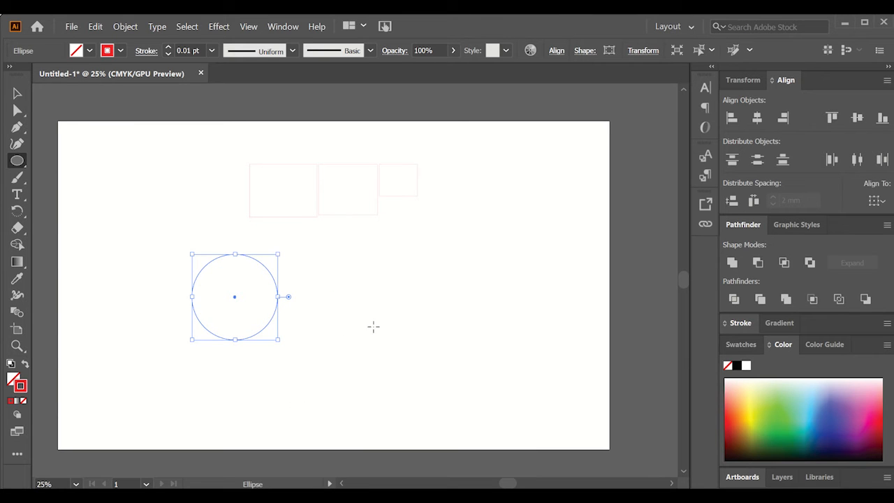
Step: Draw a circle about 120 mm wide beside the first one, and create an exact 30 mm by 30 mm circle beyond it
drag(314, 260, 407, 352)
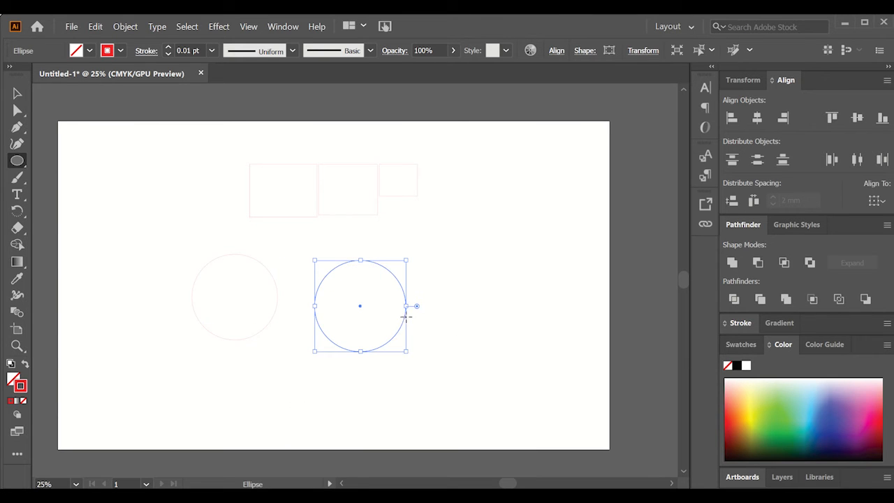
click(453, 285)
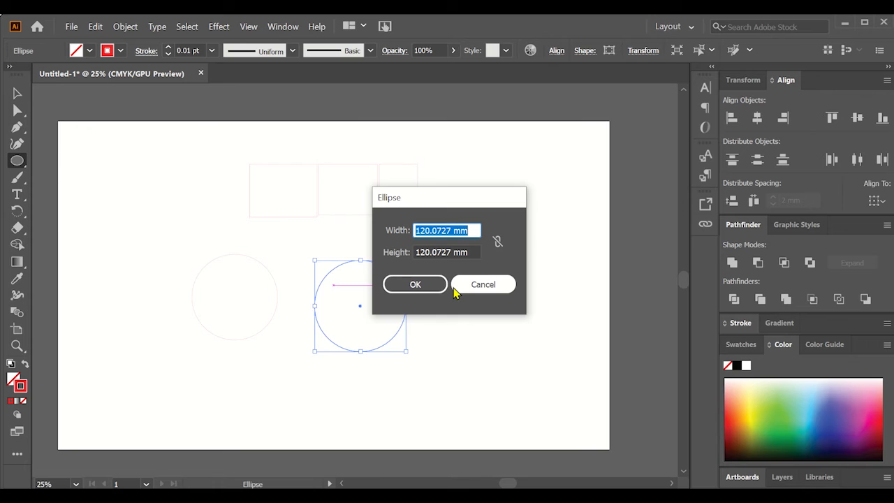
text(30)
key(Tab)
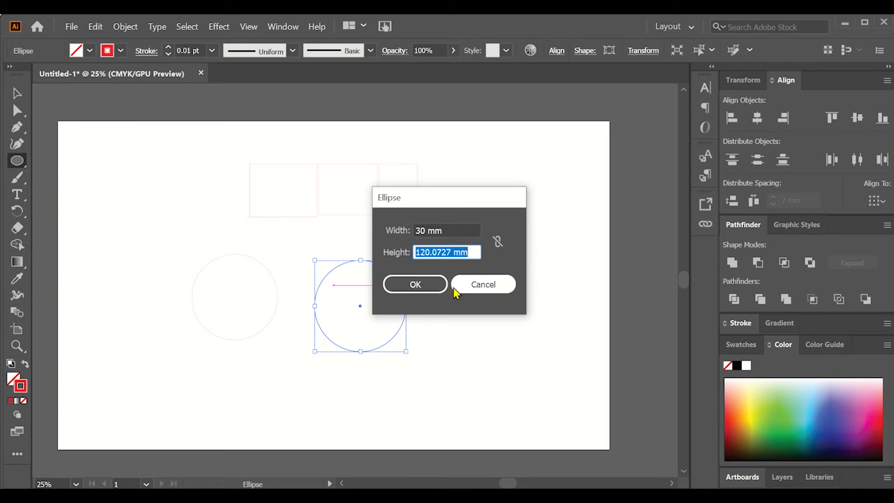
text(30)
key(Return)
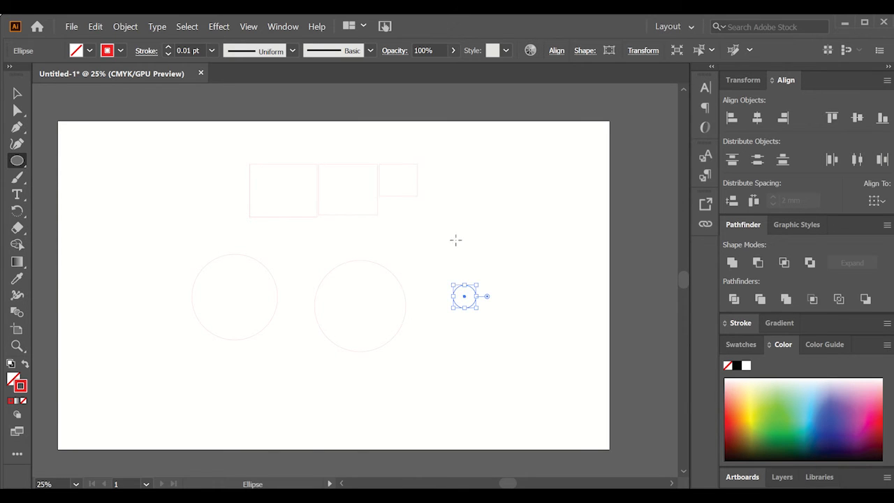
Step: Create a 50 mm wide, 30 mm high ellipse above the small circle and move it down between the small and large circles
click(420, 232)
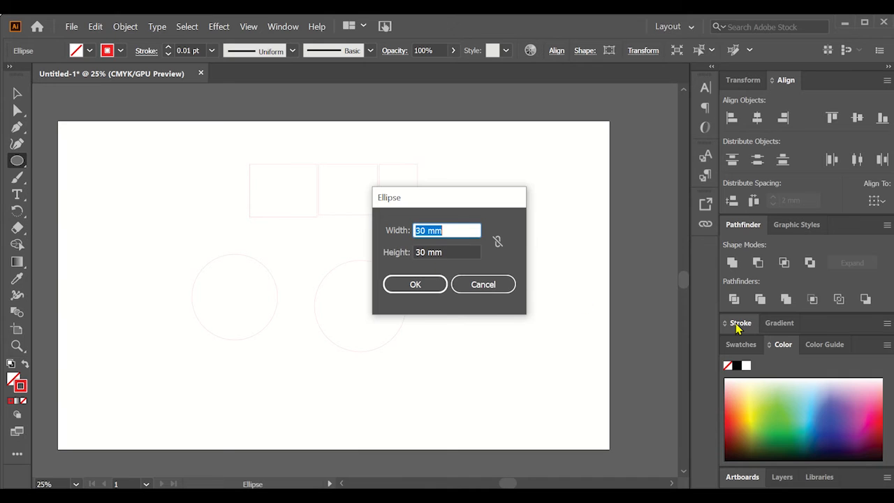
text(50)
key(Return)
click(18, 92)
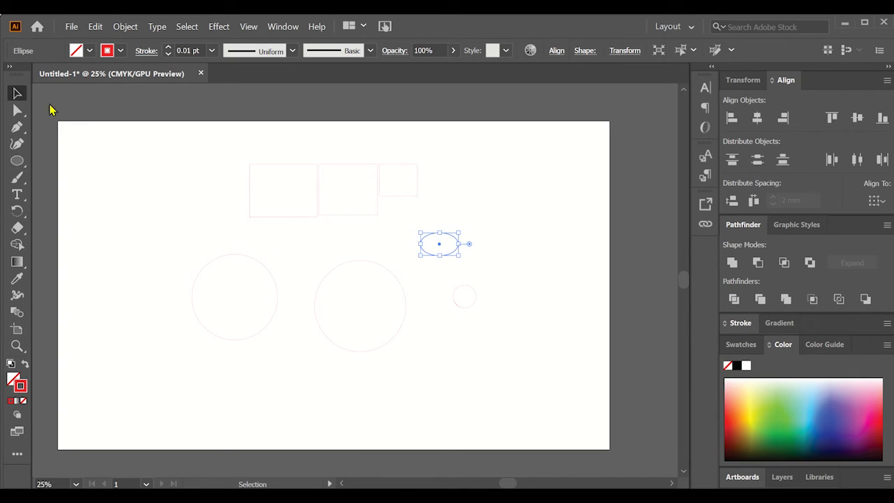
click(468, 239)
drag(444, 256, 438, 286)
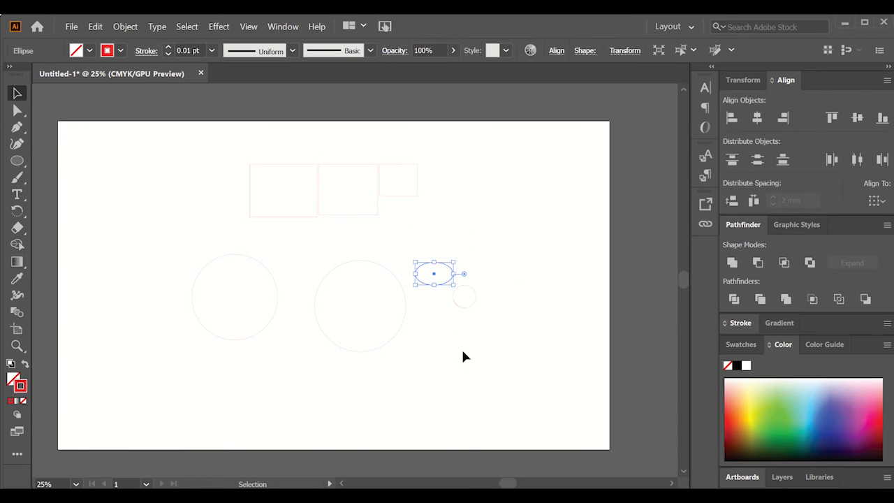
click(486, 337)
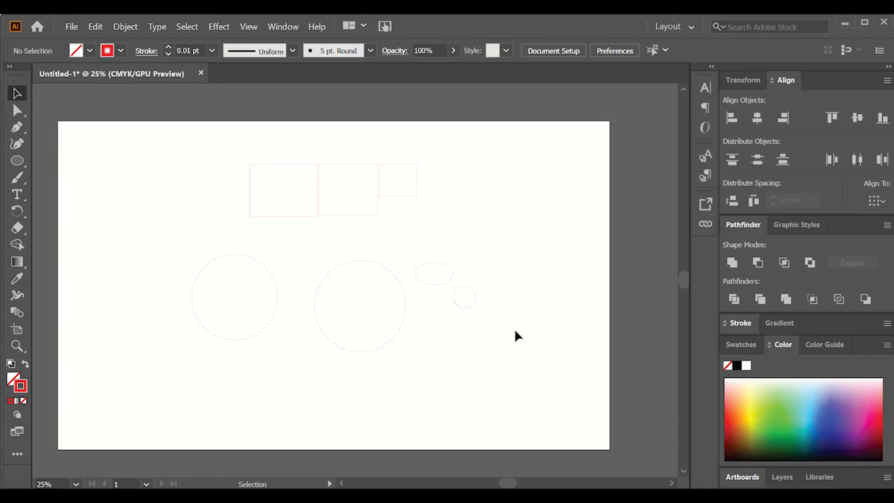
Step: Delete all the circles and the ellipse below the row of rectangles
drag(526, 342, 180, 264)
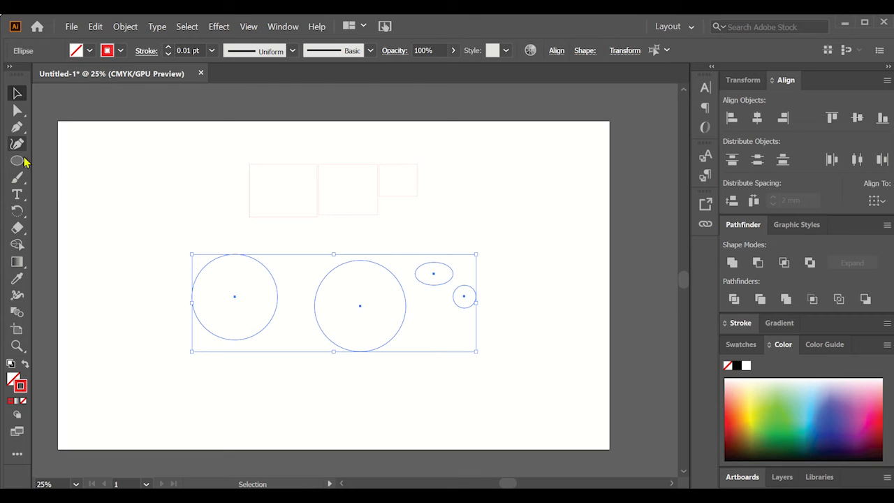
click(225, 278)
drag(520, 332, 190, 253)
drag(277, 288, 230, 303)
key(Delete)
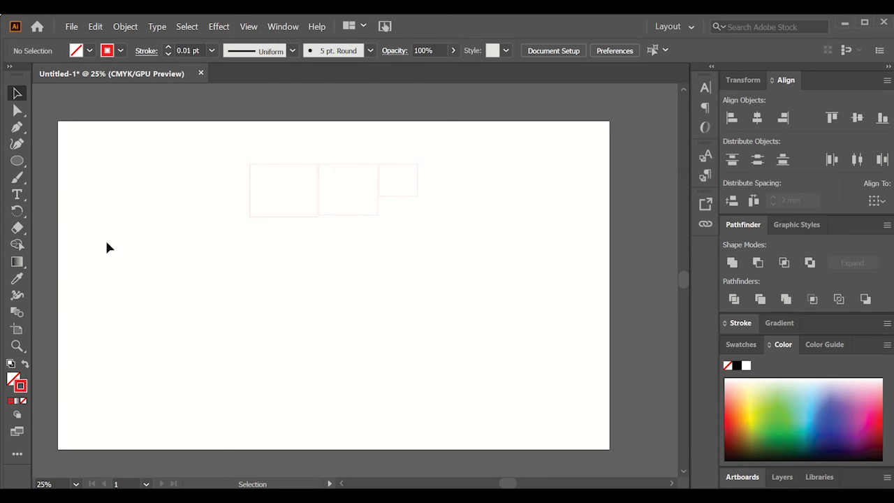
Step: Draw four connected straight lines with the Line Segment tool, forming a slanted quadrilateral in the lower-left area of the artboard
click(19, 163)
right_click(20, 170)
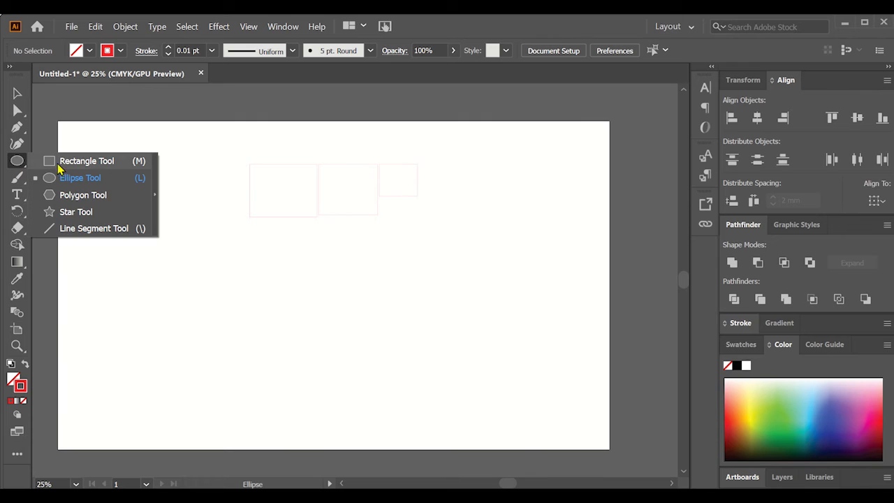
click(112, 229)
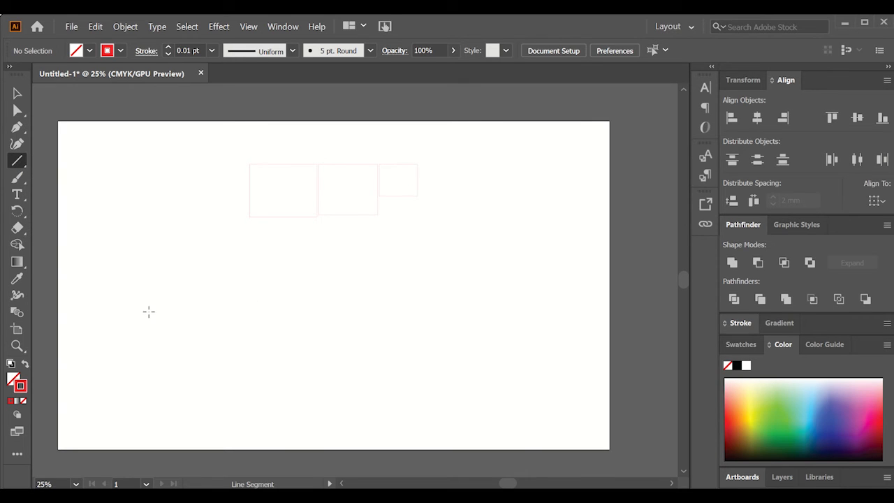
click(174, 350)
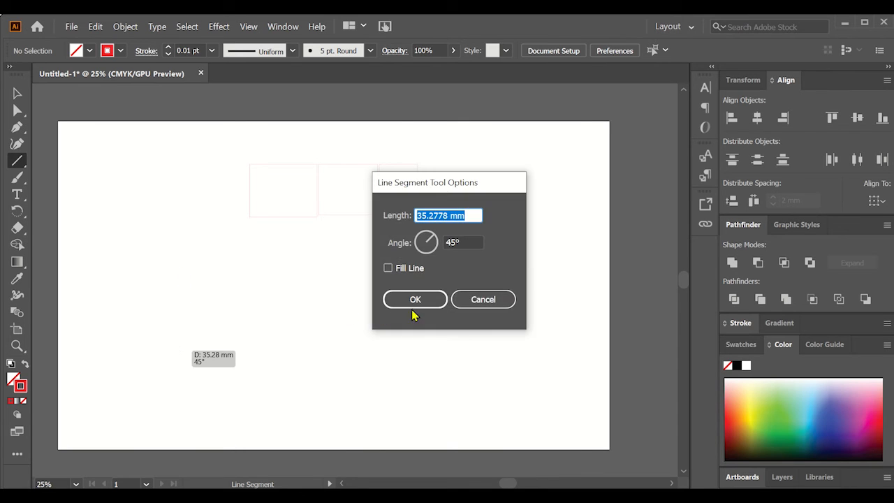
key(Return)
drag(172, 360, 149, 250)
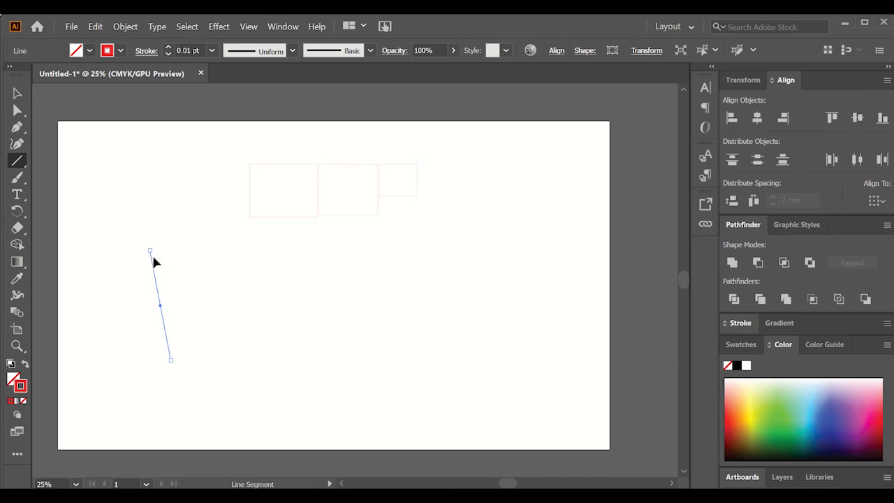
drag(292, 322, 149, 250)
drag(317, 407, 292, 322)
key(ctrl)
drag(170, 360, 316, 408)
Step: Try moving the quadrilateral's right-hand line away from the other lines, and undo the move
click(18, 92)
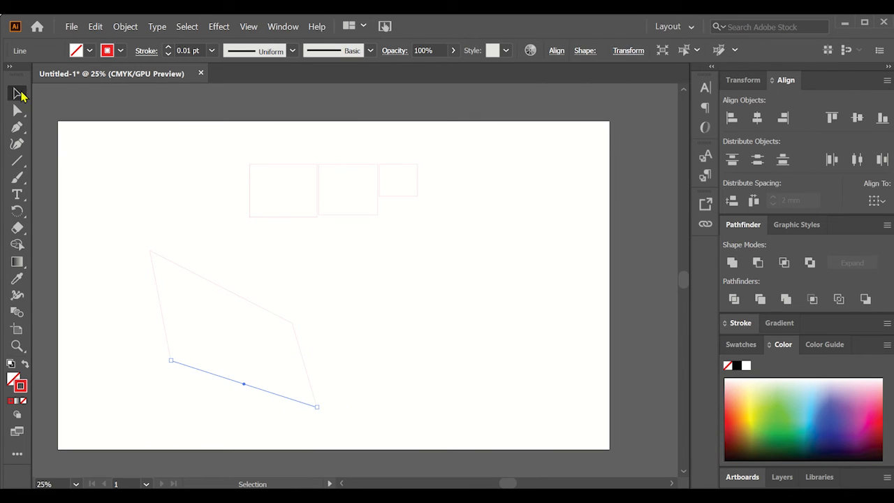
click(181, 253)
drag(129, 243, 332, 438)
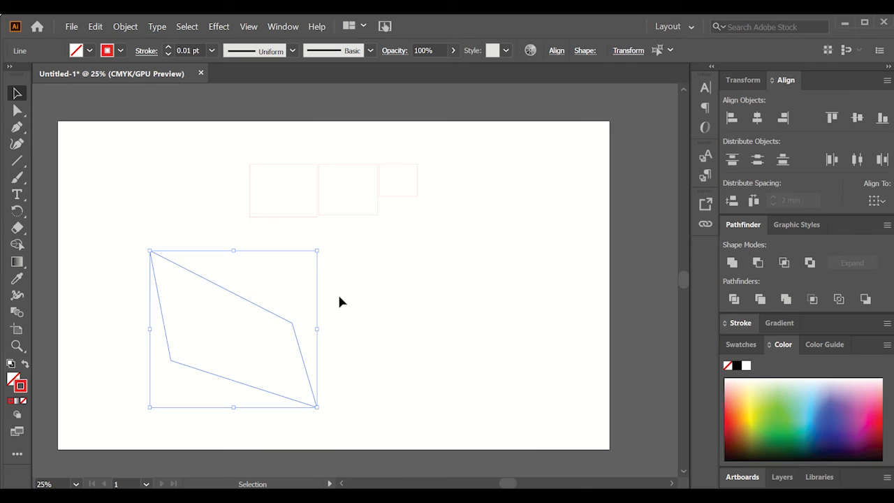
click(344, 337)
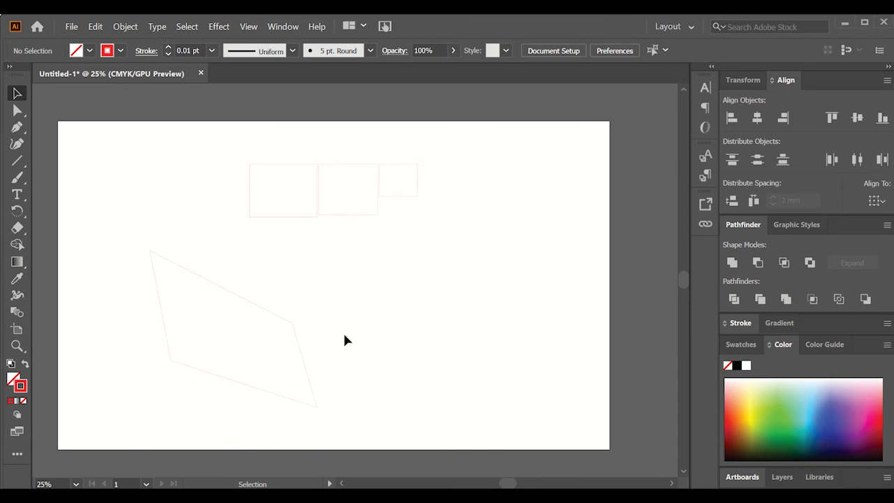
drag(306, 371, 350, 372)
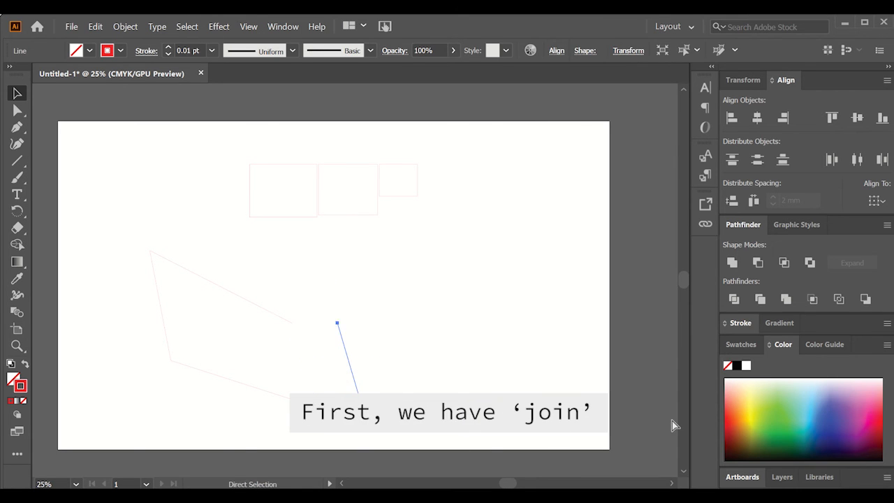
key(ctrl+z)
Step: Join the quadrilateral's four separate lines into a single path
click(392, 363)
drag(338, 428, 116, 248)
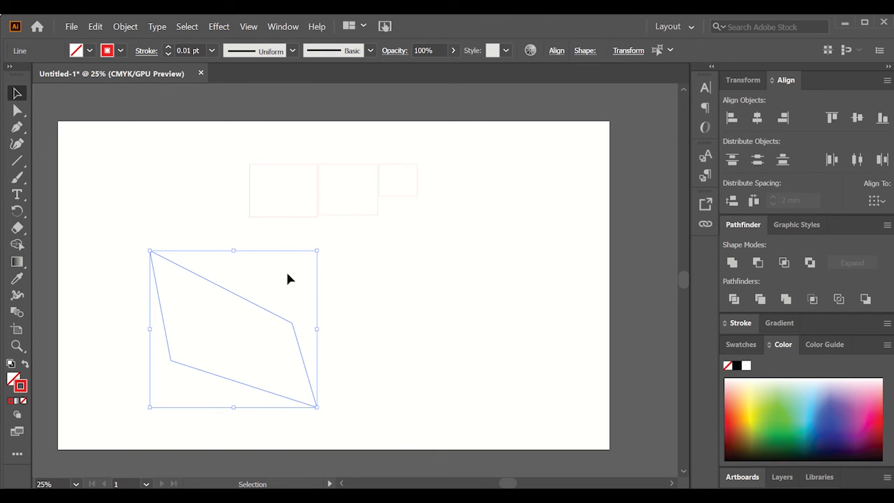
right_click(340, 226)
click(377, 318)
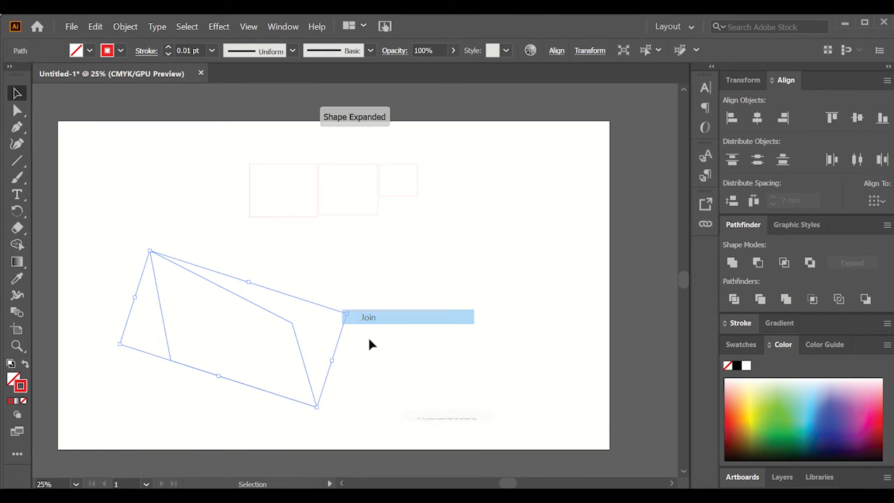
Step: Move the joined quadrilateral as one object, ending near the artboard's lower-left corner
click(371, 368)
drag(300, 355, 254, 373)
click(369, 350)
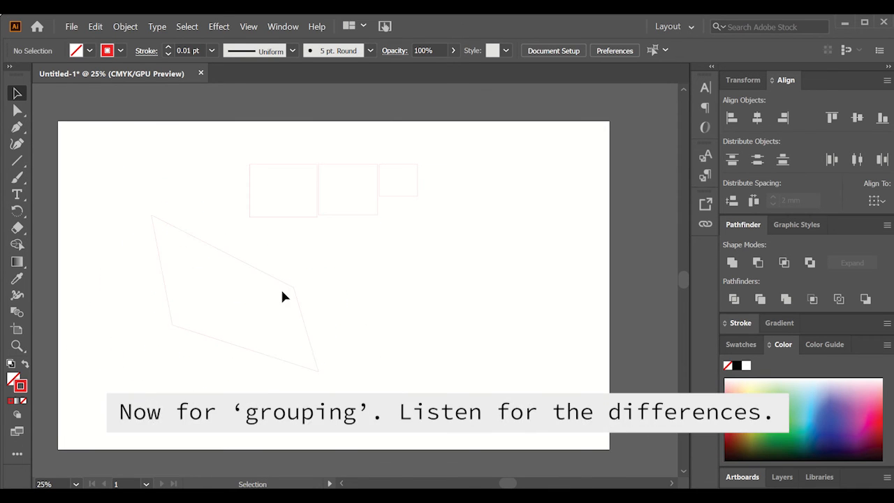
click(273, 280)
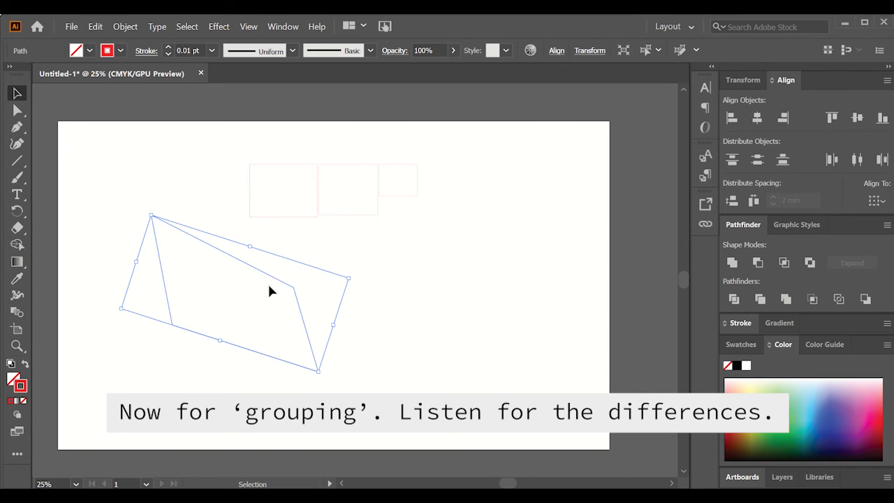
drag(271, 278, 222, 349)
click(375, 231)
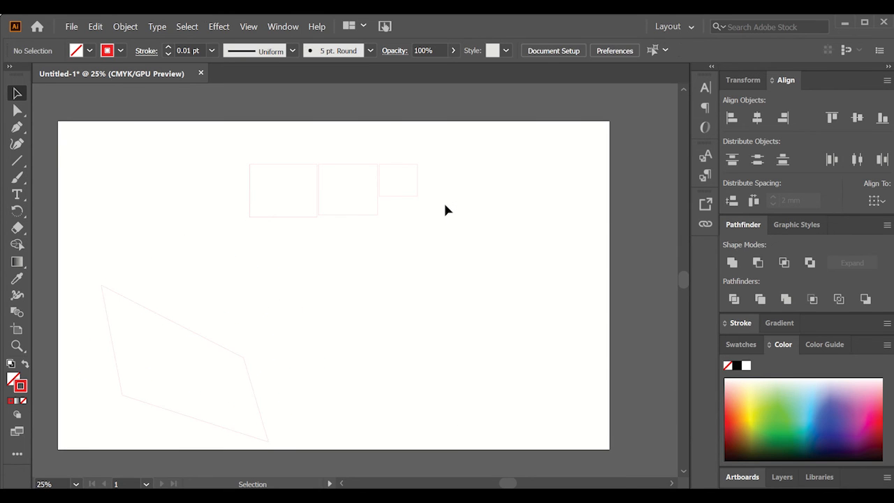
Step: Select the three rectangles together and move them down and to the left, above the quadrilateral
drag(445, 210, 218, 119)
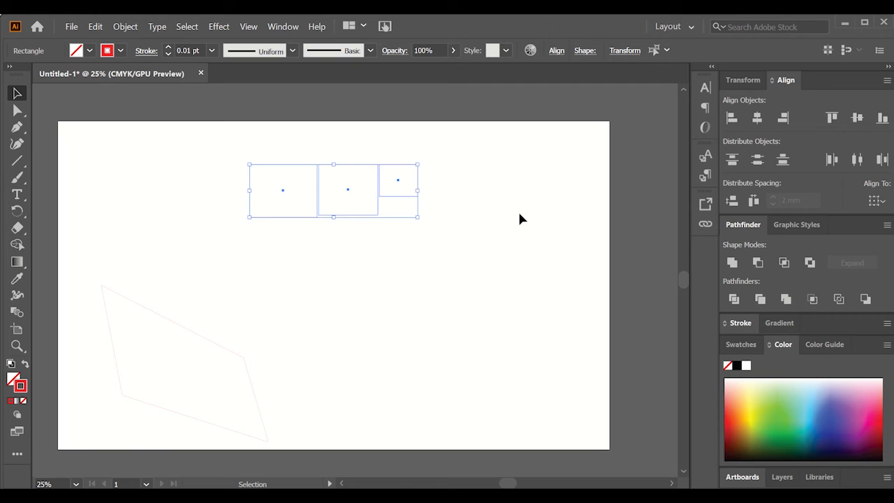
click(429, 209)
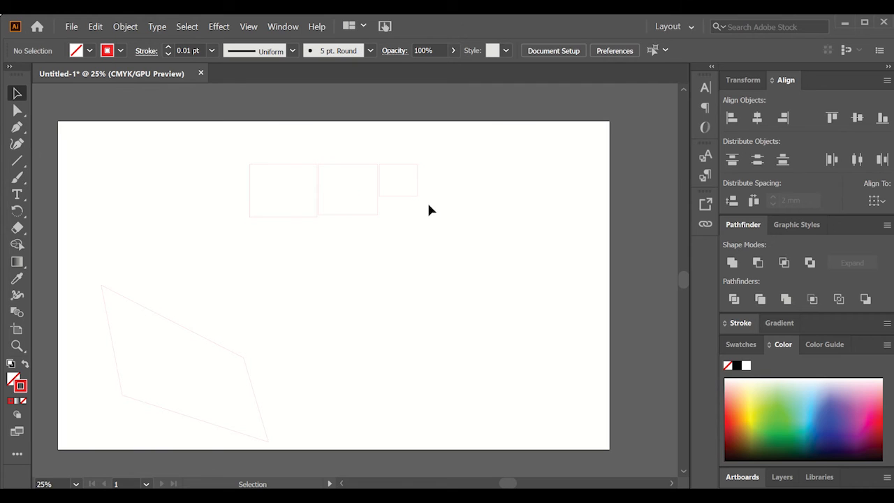
drag(249, 133, 210, 144)
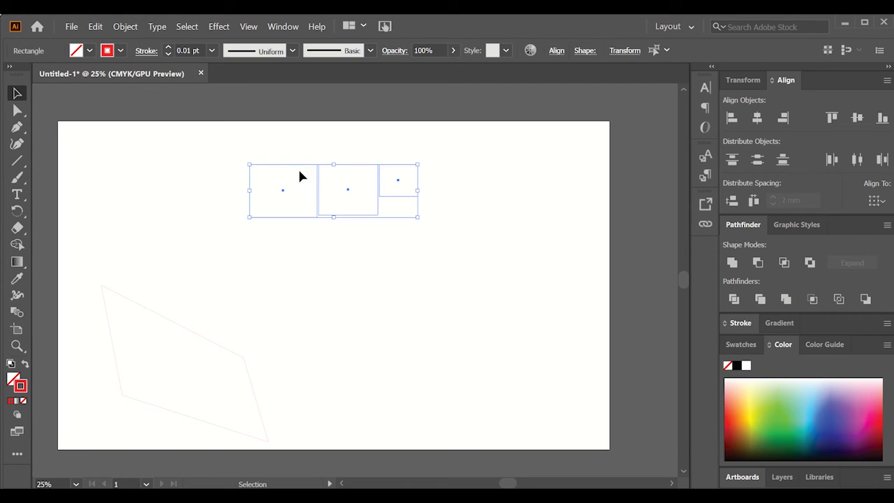
drag(318, 185, 284, 256)
click(466, 302)
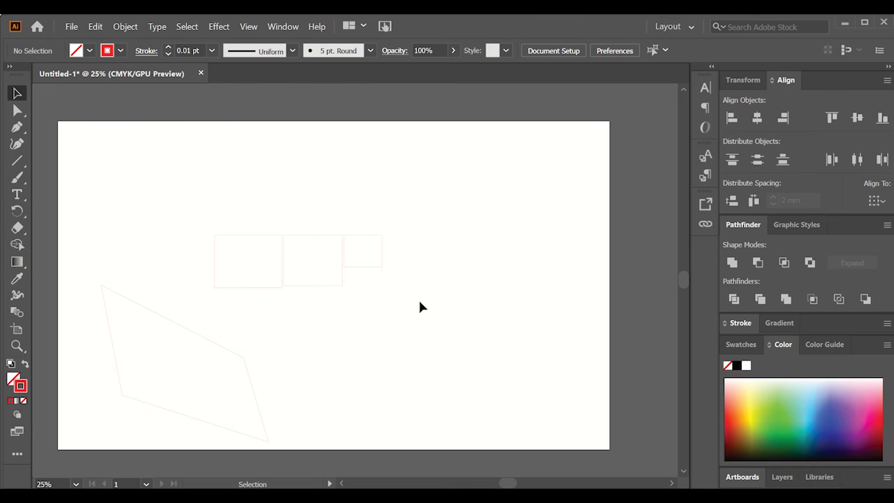
Step: Group the three rectangles
drag(447, 310, 150, 202)
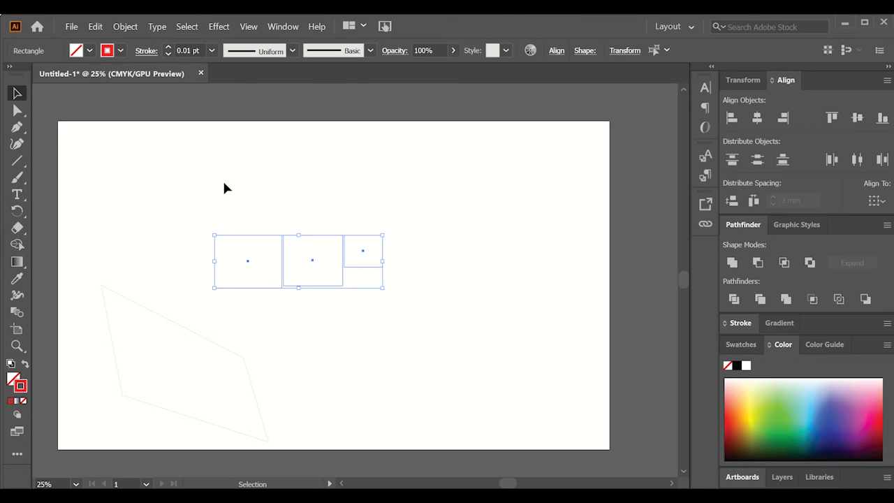
right_click(309, 190)
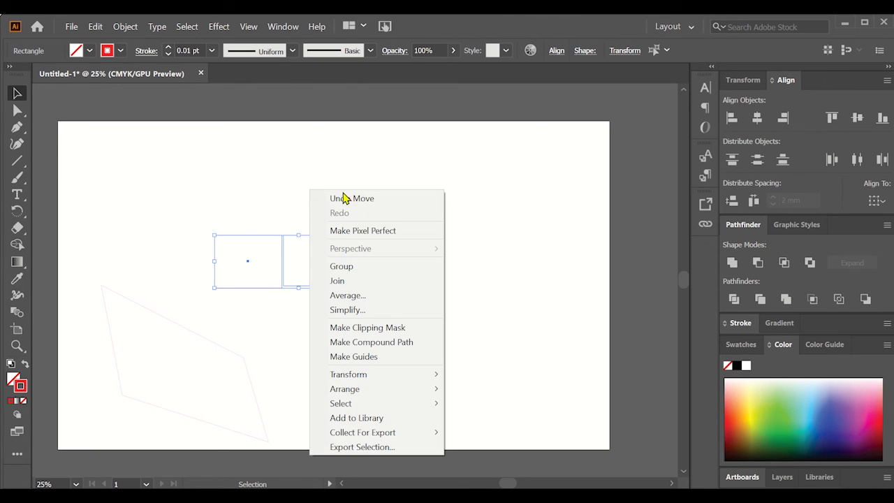
click(378, 266)
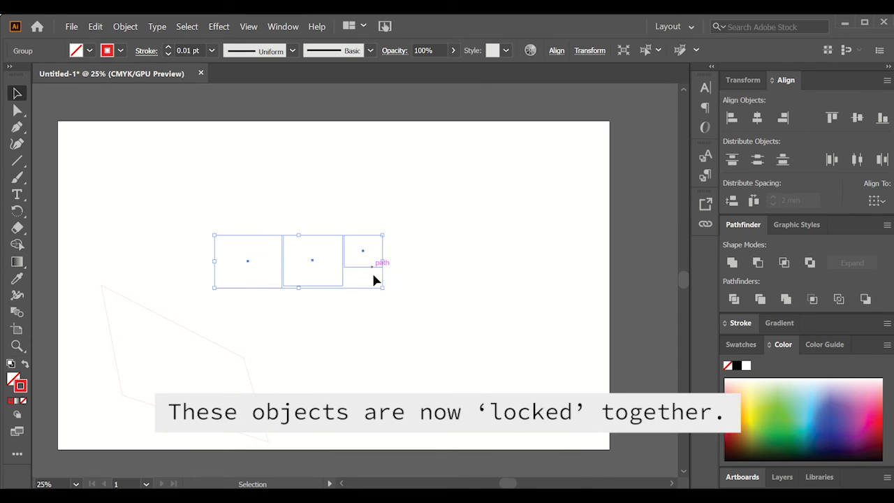
Step: Move the group of rectangles into the artboard's upper-left corner and deselect it
drag(372, 267, 174, 176)
click(191, 209)
click(324, 215)
click(299, 269)
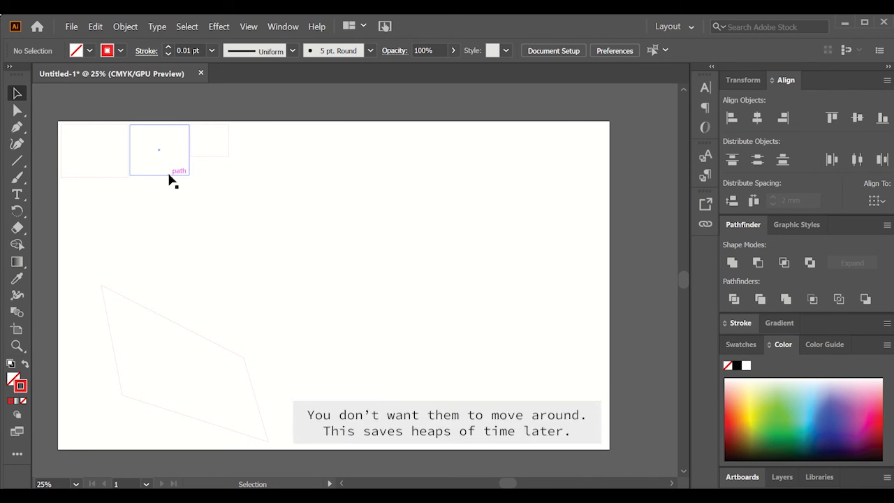
Step: Delete only the bottom edge of the middle rectangle inside the group using the Direct Selection tool
key(a)
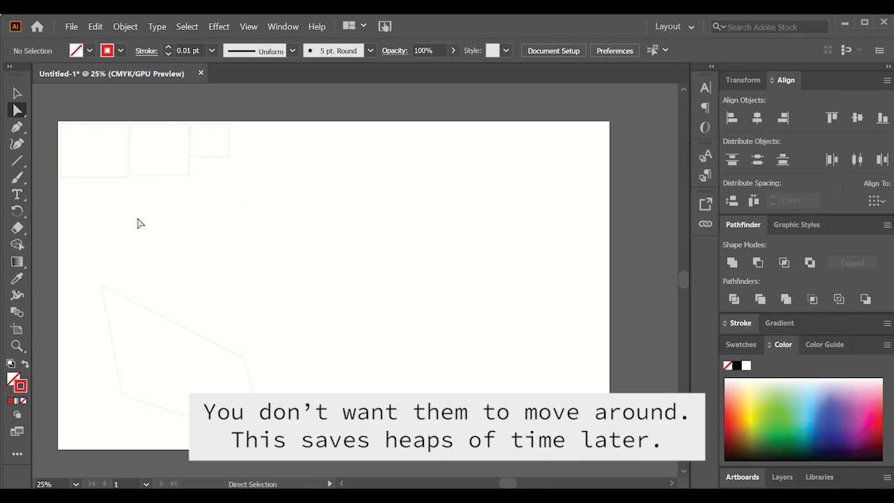
click(166, 175)
key(Delete)
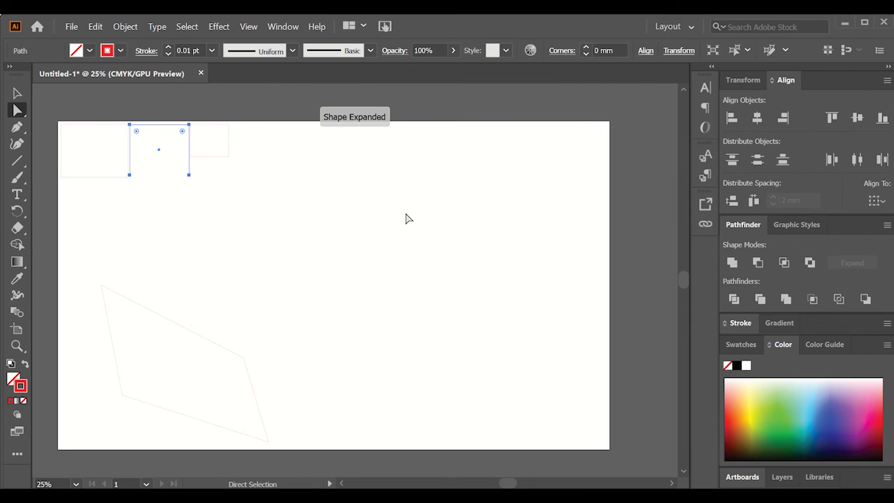
click(376, 239)
click(17, 93)
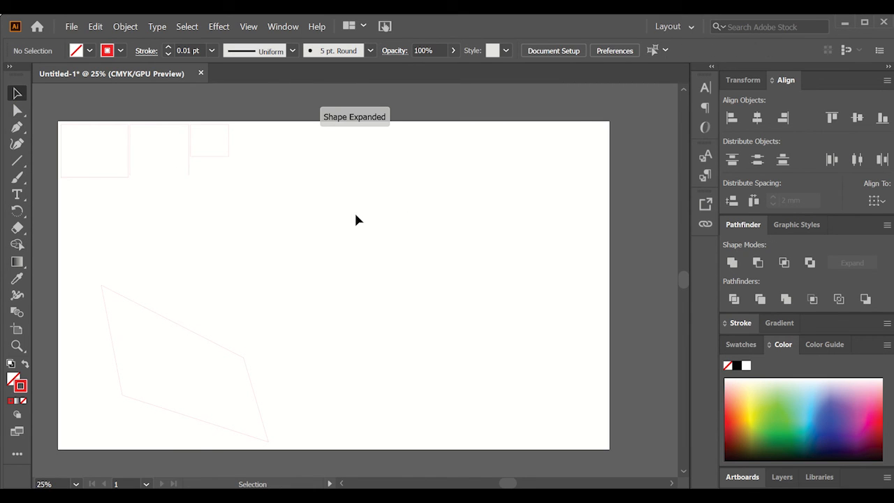
click(225, 144)
click(514, 261)
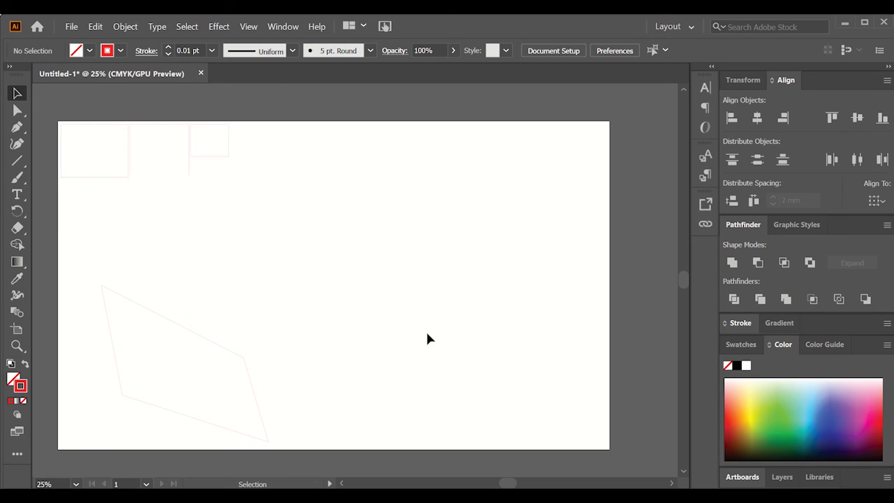
Step: Undo the deletion of the middle rectangle's bottom edge and the last move of the group
key(ctrl+z)
key(ctrl+z)
click(391, 287)
Step: Ungroup the three rectangles and move the left one further left, away from the other two
click(238, 150)
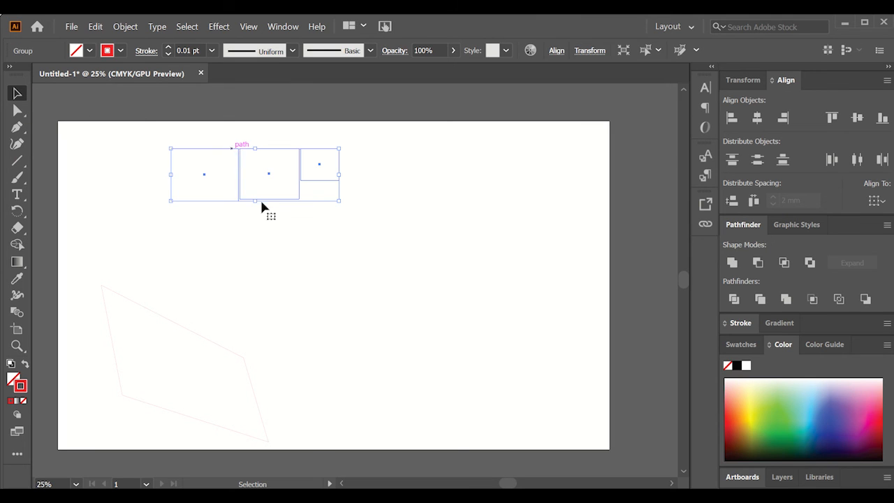
right_click(255, 173)
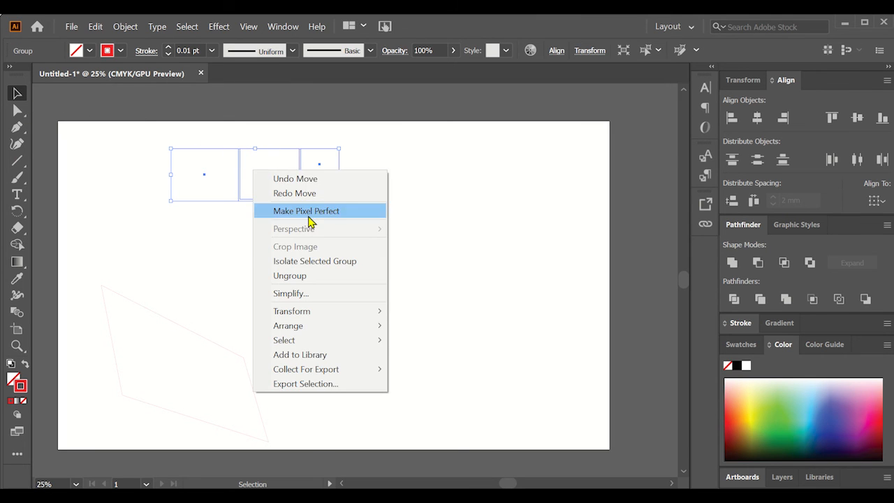
click(300, 276)
click(313, 277)
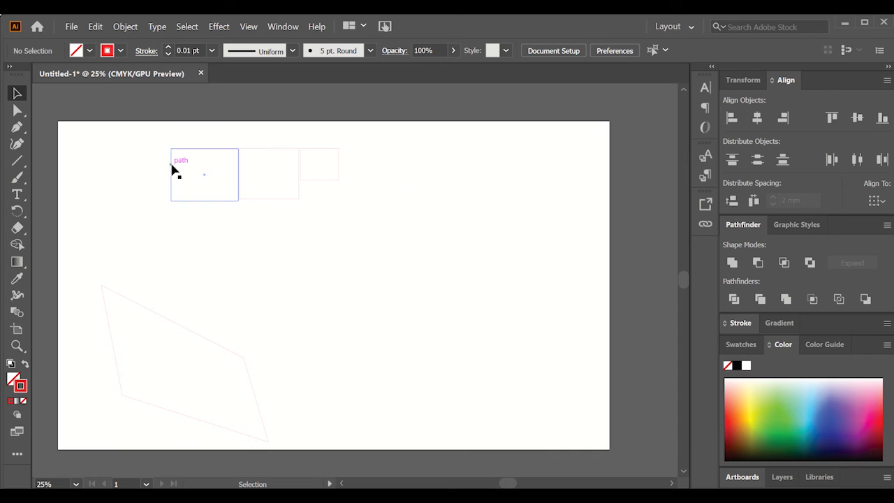
drag(173, 172, 124, 176)
Step: Group the middle and small rectangles and move this group up and to the right, near the artboard's top edge
click(253, 194)
drag(340, 192, 352, 200)
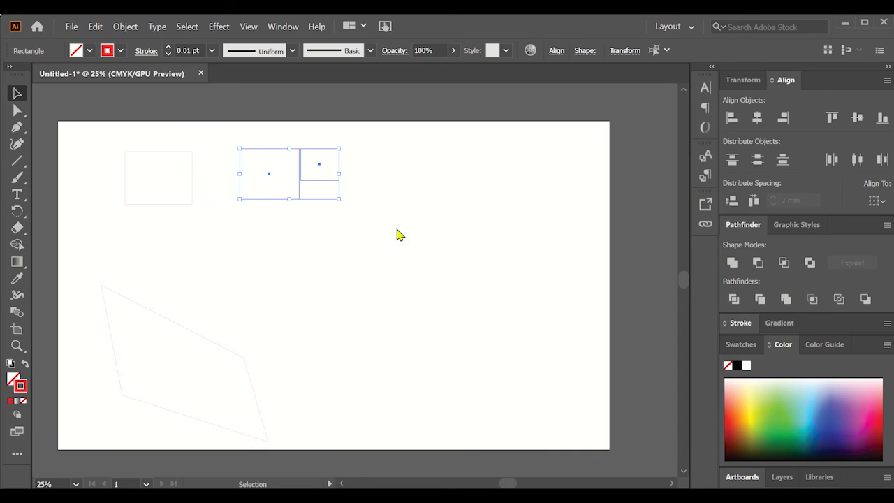
right_click(397, 227)
click(458, 302)
click(461, 260)
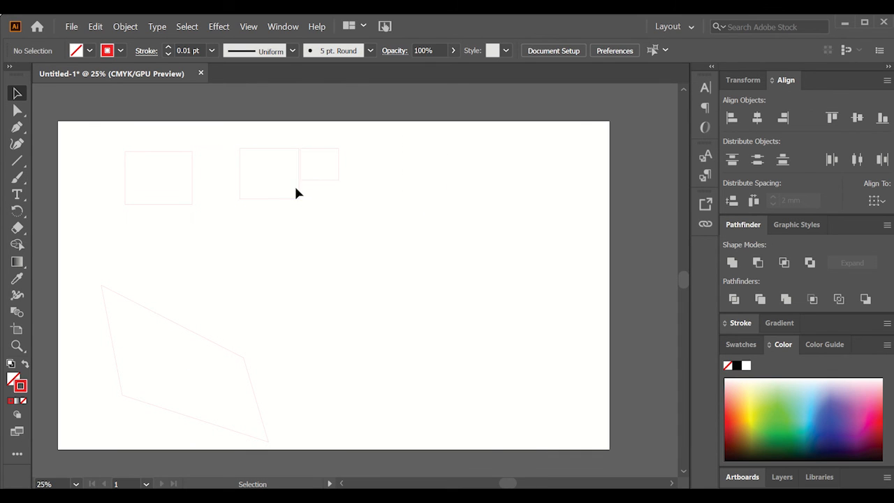
drag(296, 190, 347, 163)
click(343, 279)
Step: Place the separate large rectangle just right of the two-rectangle group, and move the quadrilateral up
click(196, 181)
drag(192, 180, 426, 157)
click(487, 240)
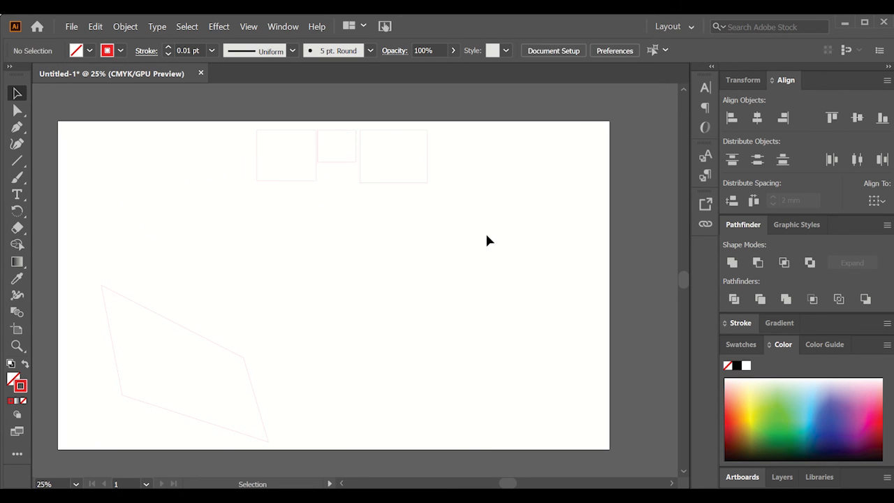
drag(211, 340, 210, 226)
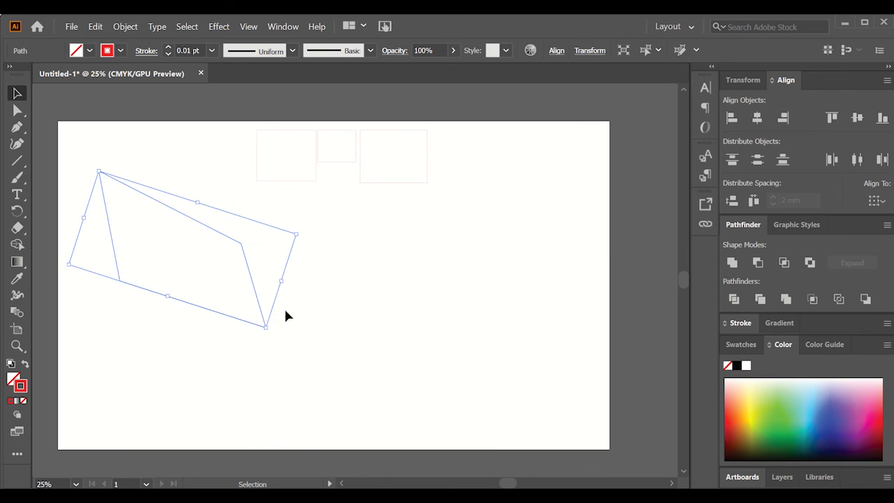
click(285, 309)
Step: Draw three line segments forming a triangle right of the quadrilateral, with the lower side about 235 mm long
click(17, 160)
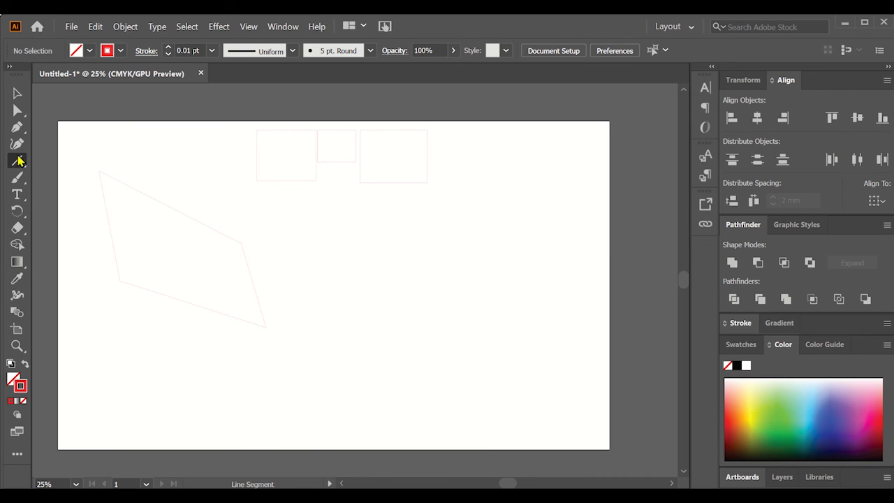
drag(360, 288, 495, 233)
drag(531, 351, 365, 287)
click(377, 295)
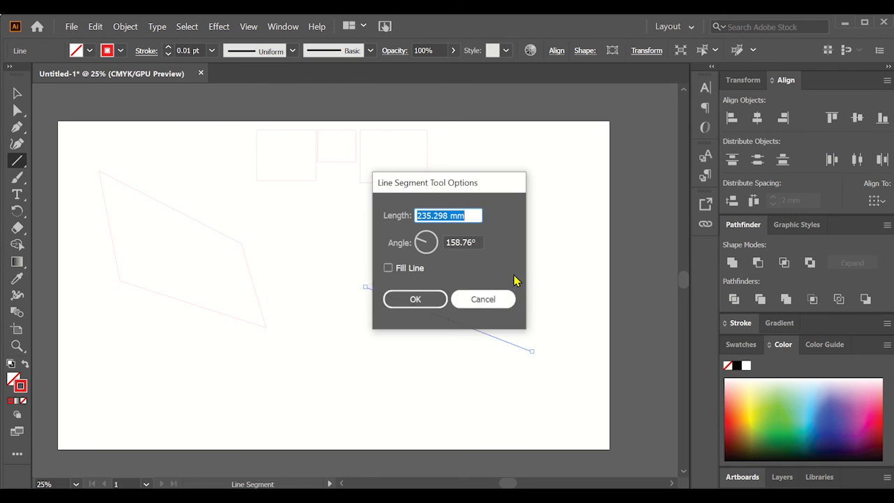
click(474, 298)
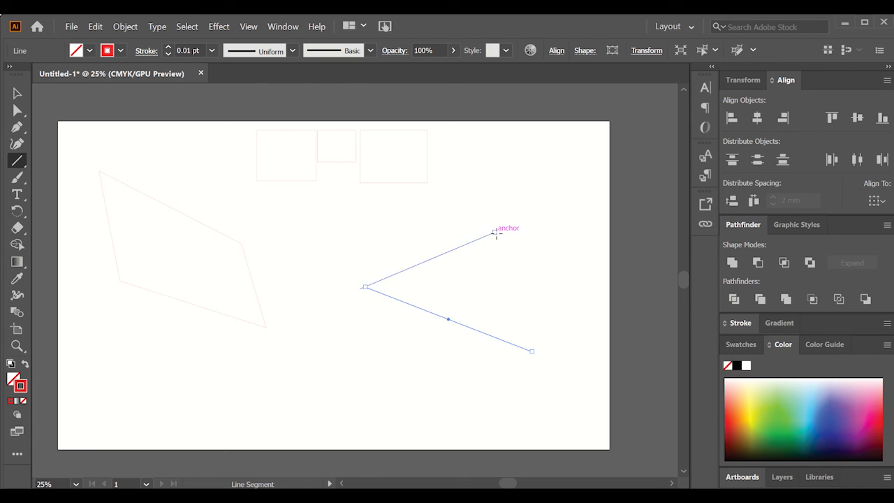
drag(496, 232, 529, 346)
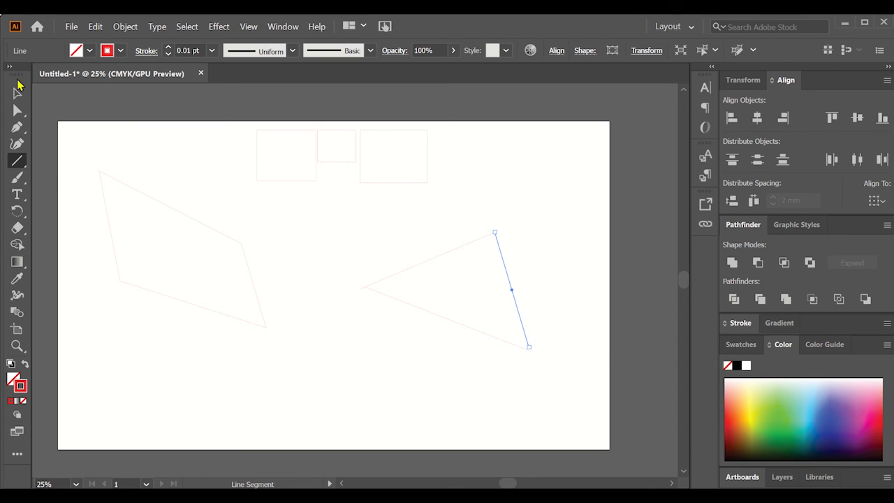
Step: Select the triangle's three lines together, join them into one path, and deselect it
click(18, 92)
click(390, 314)
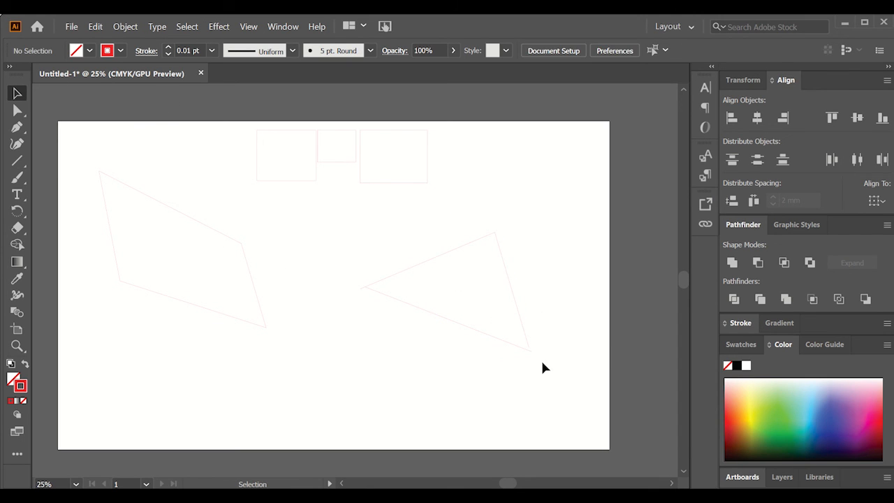
drag(542, 362, 344, 224)
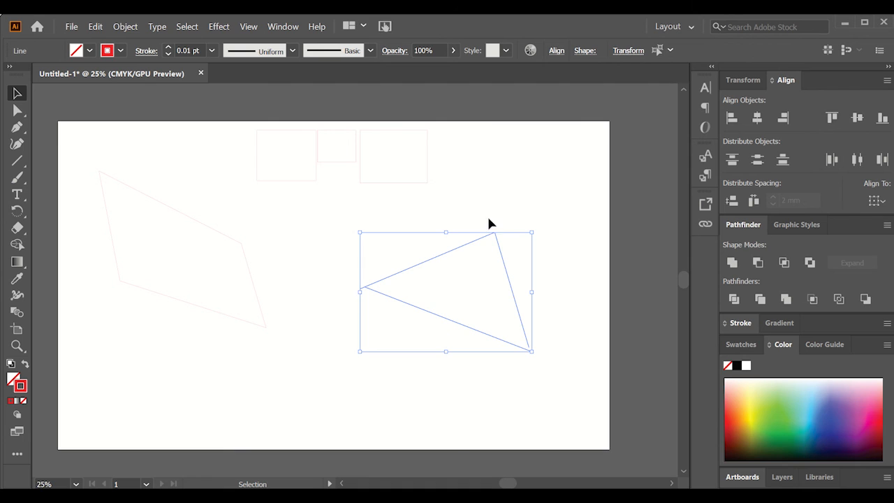
right_click(489, 212)
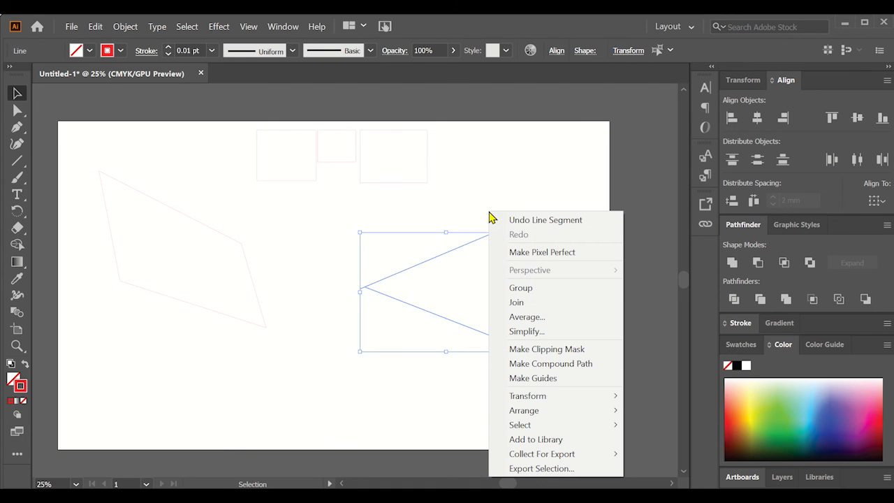
click(535, 302)
click(533, 336)
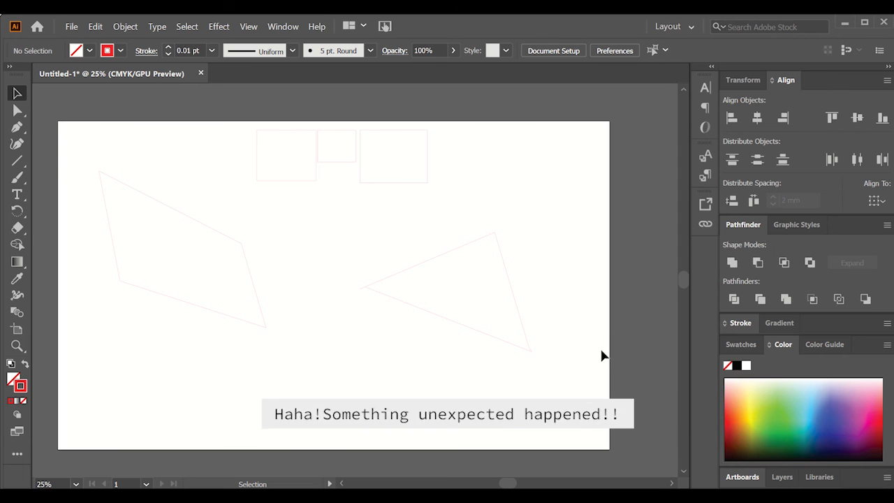
Step: Examine the joined triangle's lower-right and left corners up close to check how the line ends meet
scroll(533, 353, up, 4)
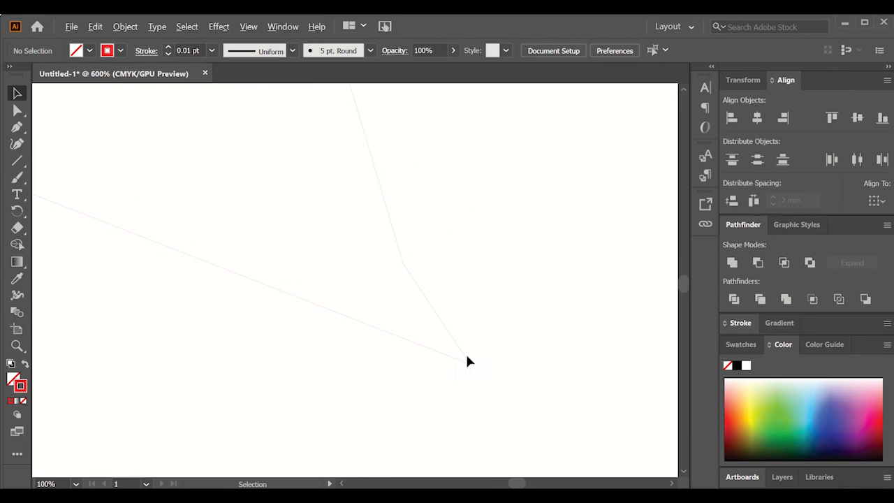
scroll(468, 360, up, 8)
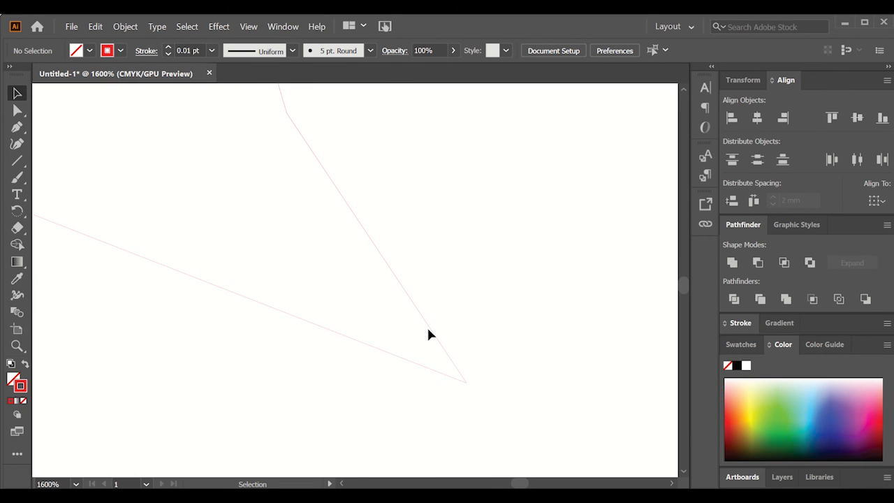
scroll(428, 334, down, 5)
scroll(433, 335, down, 6)
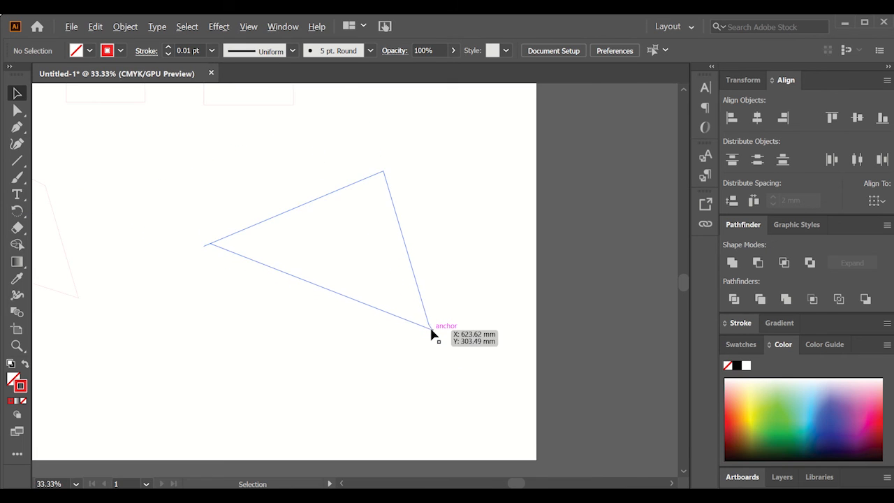
scroll(434, 335, up, 2)
scroll(360, 307, down, 2)
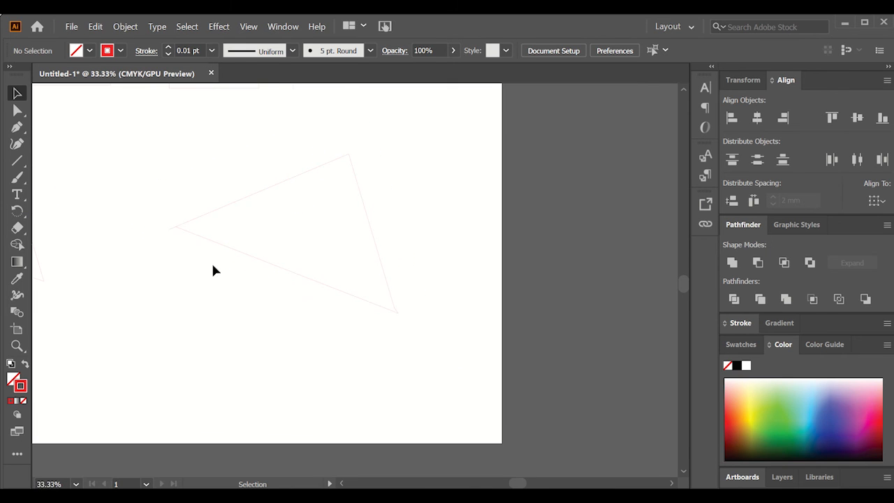
scroll(161, 226, up, 4)
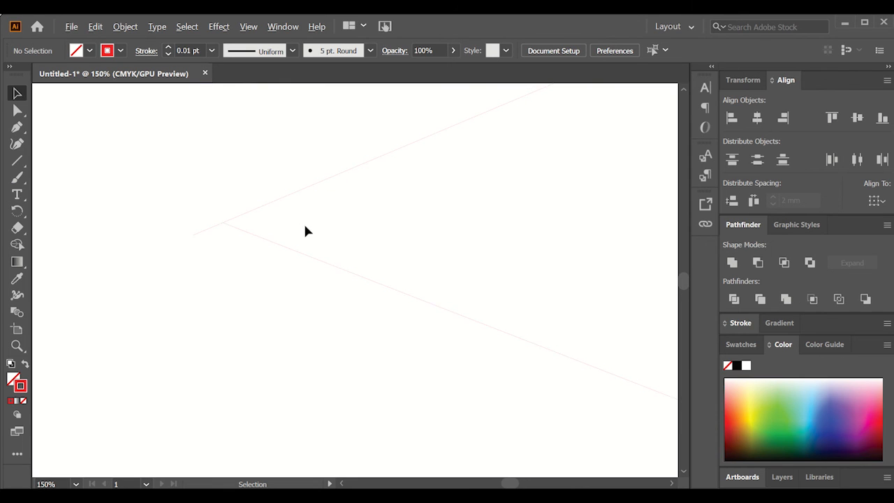
scroll(305, 227, down, 2)
scroll(310, 238, down, 2)
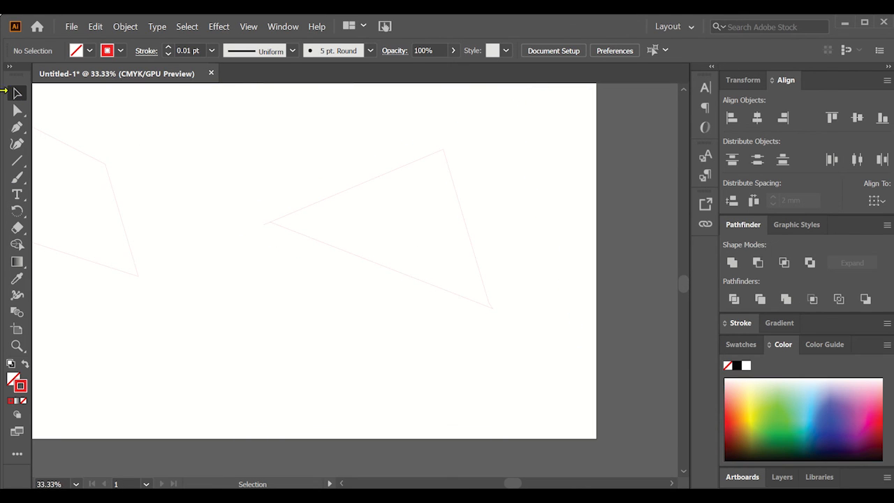
Step: Delete the joined triangle from the artboard
drag(340, 197, 301, 247)
click(521, 229)
click(370, 326)
key(Delete)
scroll(489, 238, down, 2)
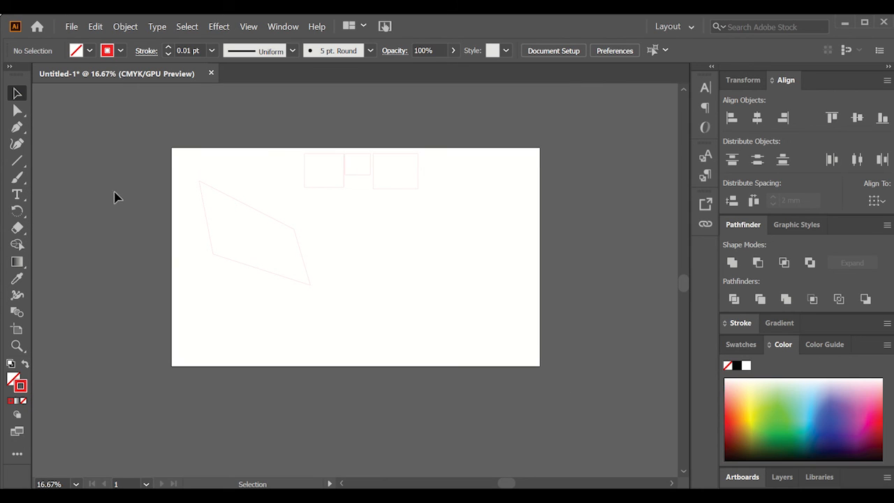